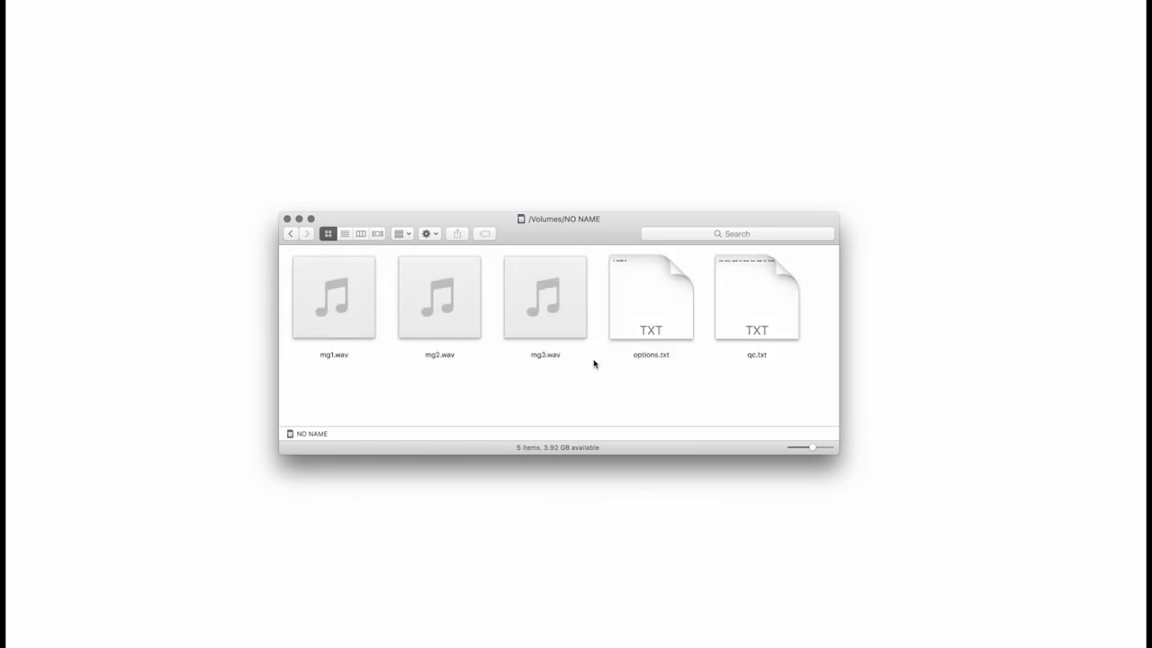
Step: Look over the three mg WAV files and the options.txt and qc.txt files on the NO NAME volume
left_click_drag(784, 374, 644, 291)
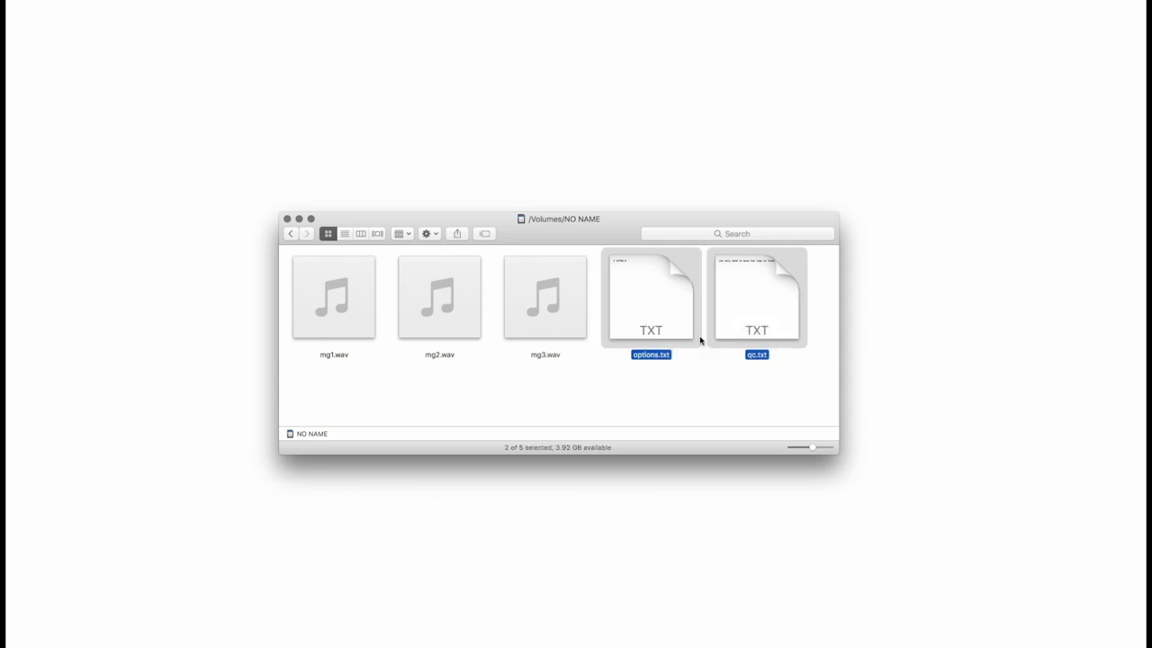
left_click(742, 378)
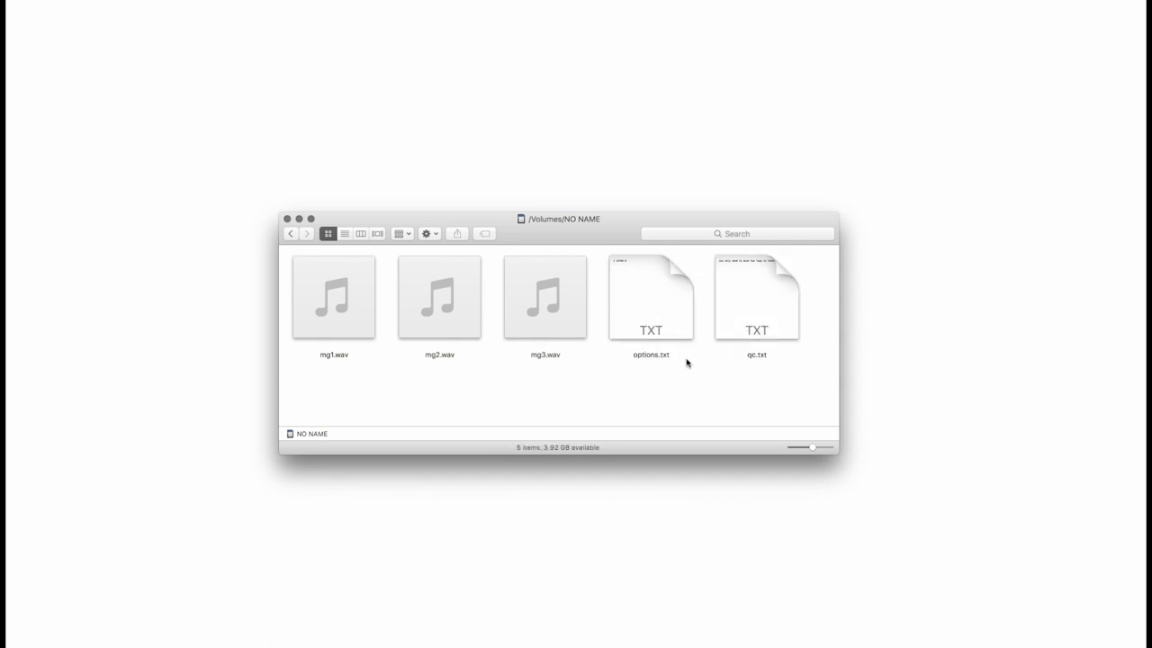
left_click_drag(642, 381, 797, 289)
left_click(790, 369)
left_click_drag(572, 381, 315, 358)
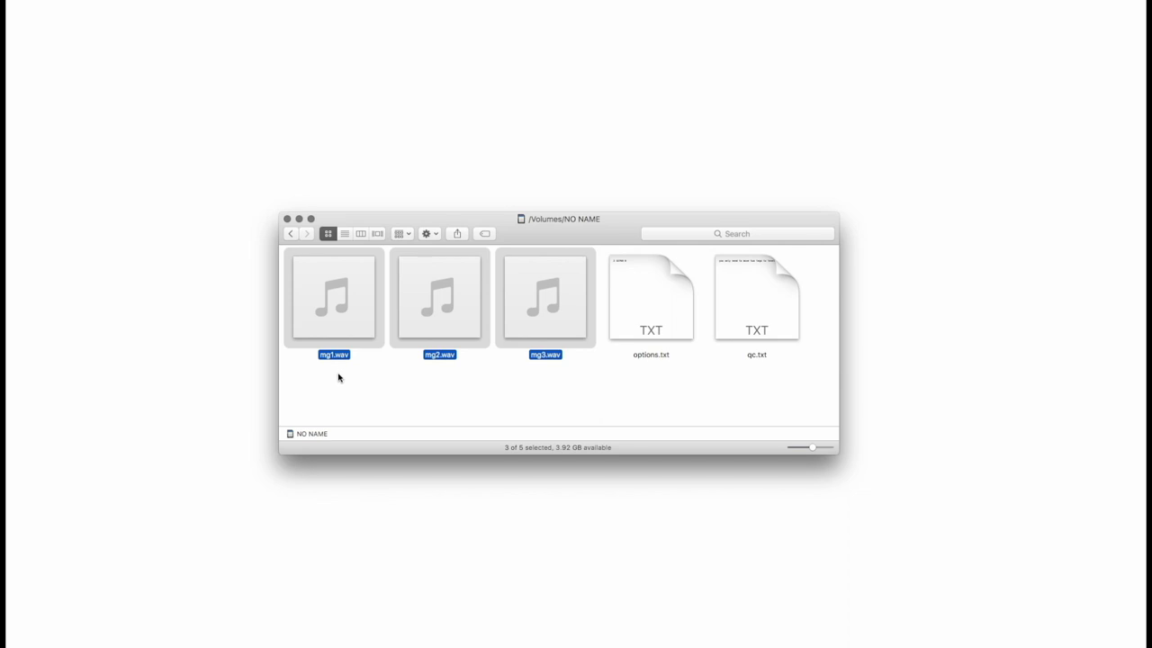
left_click(340, 370)
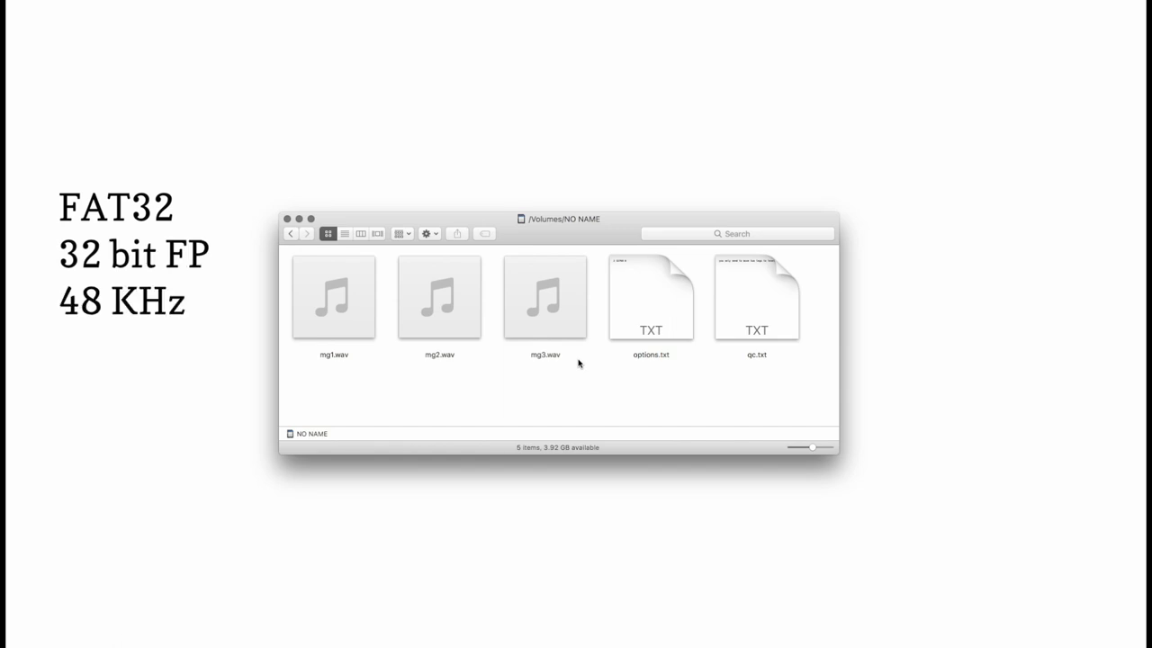
left_click_drag(566, 376, 323, 392)
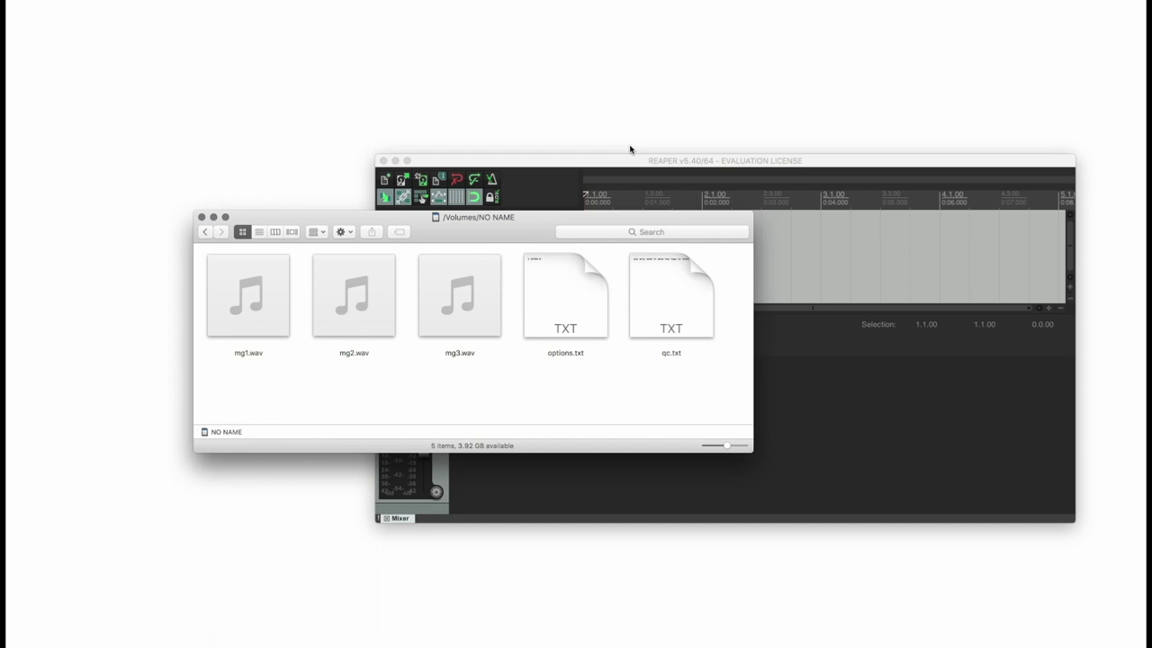
Step: Switch to REAPER and add mg2.wav from the NO NAME volume to the arrangement as a new track
left_click(614, 167)
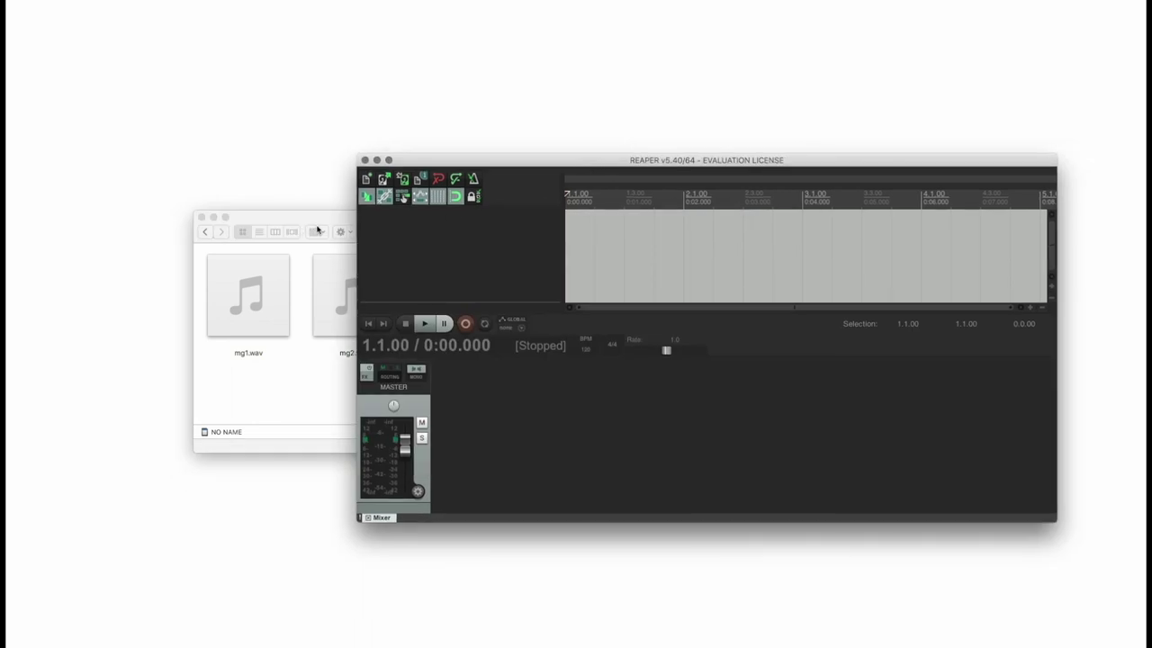
left_click(313, 223)
left_click_drag(312, 221, 292, 222)
left_click_drag(324, 331, 826, 241)
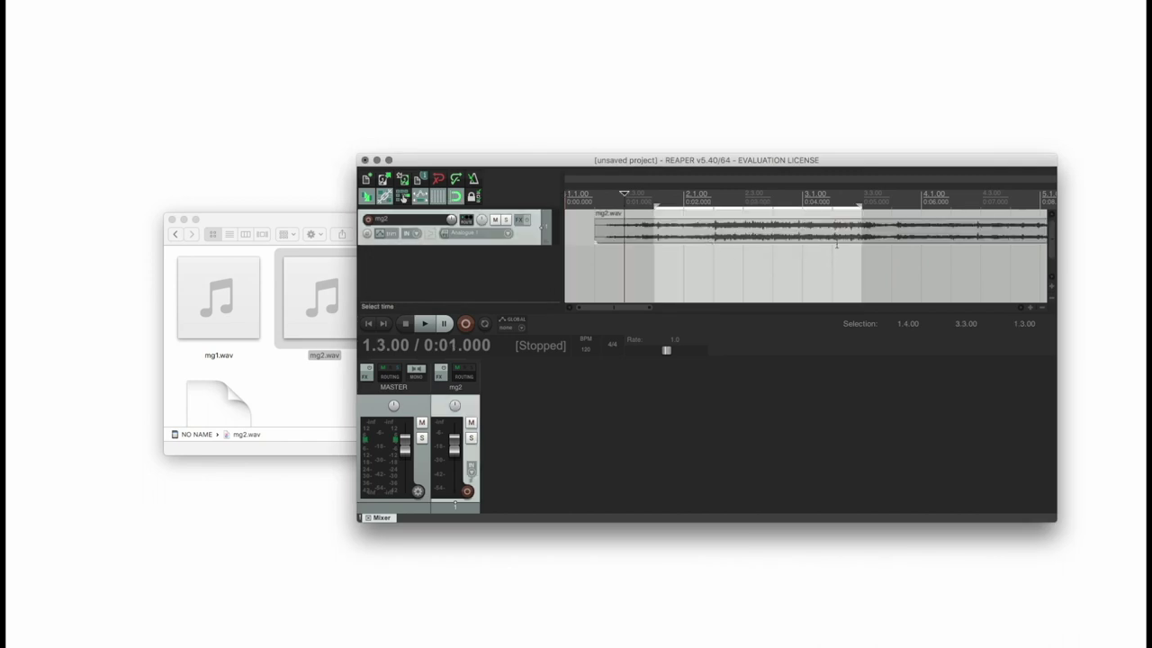
Step: Import the media cues of the mg2.wav item as project markers
scroll(833, 240, "down", 3)
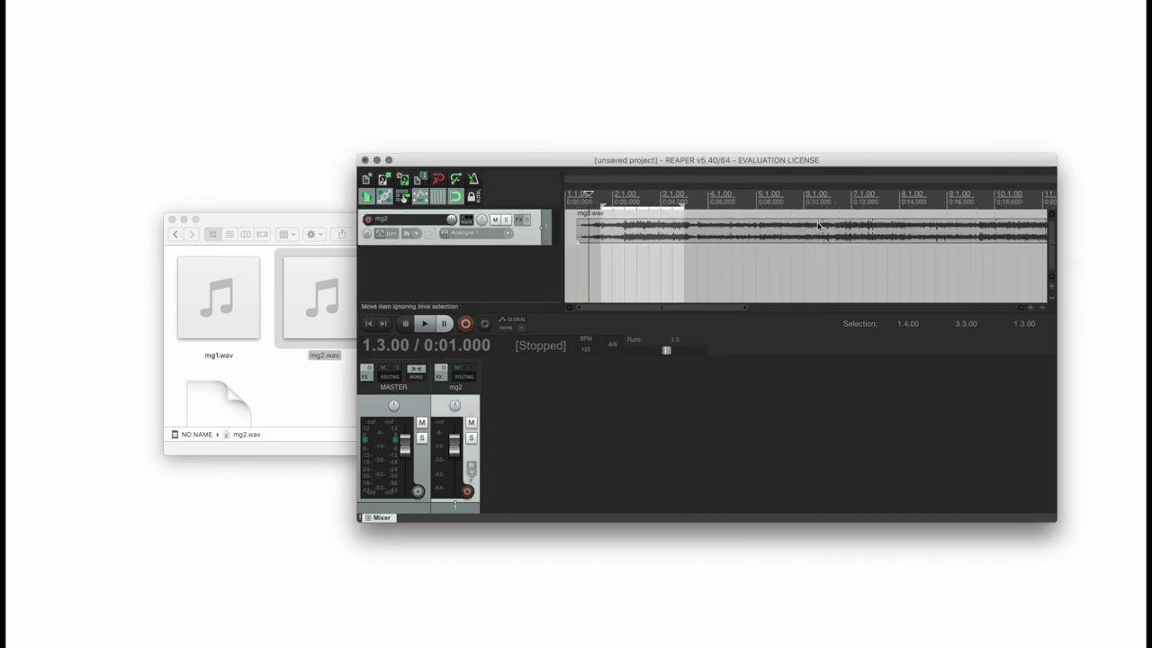
left_click(812, 257)
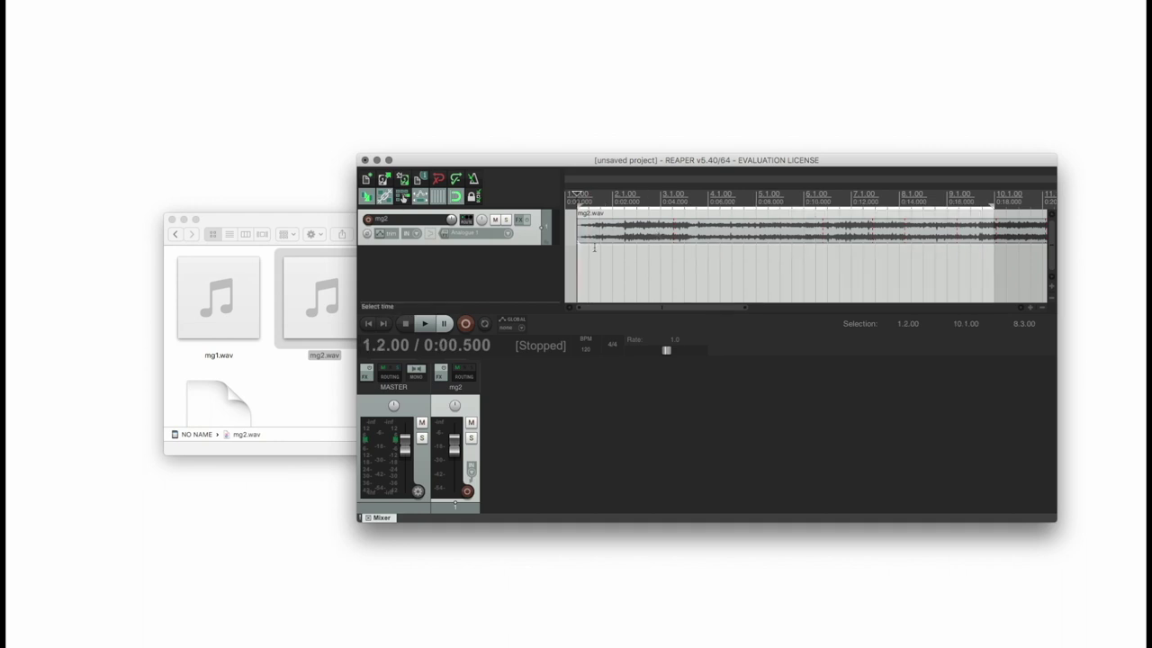
left_click(602, 236)
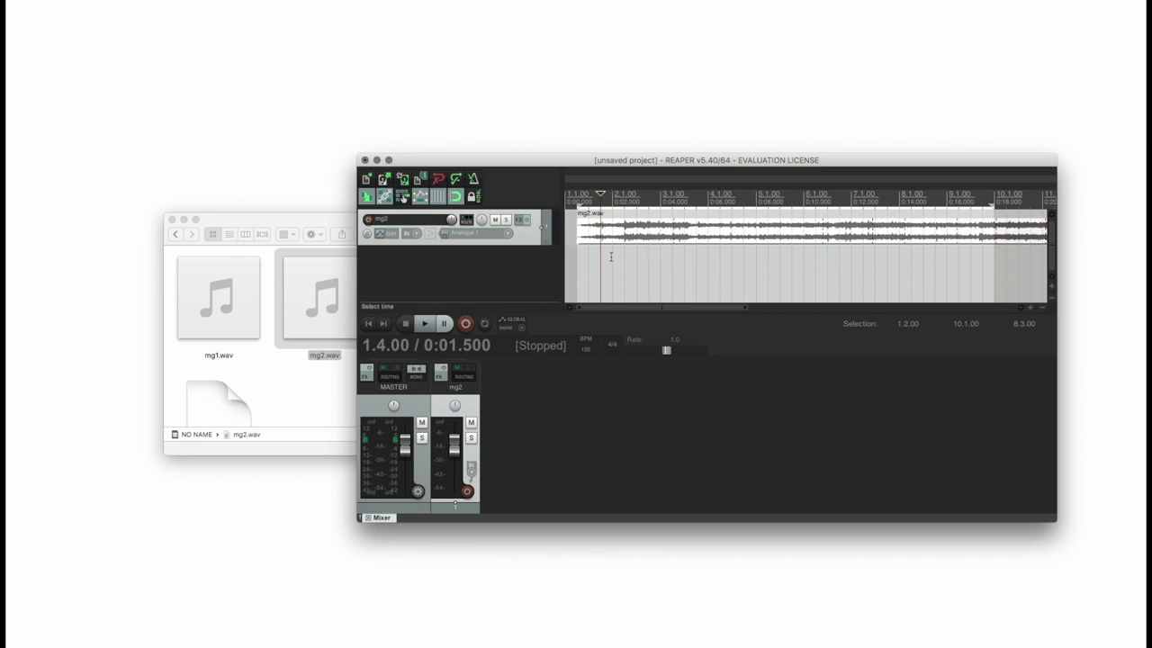
left_click(205, 0)
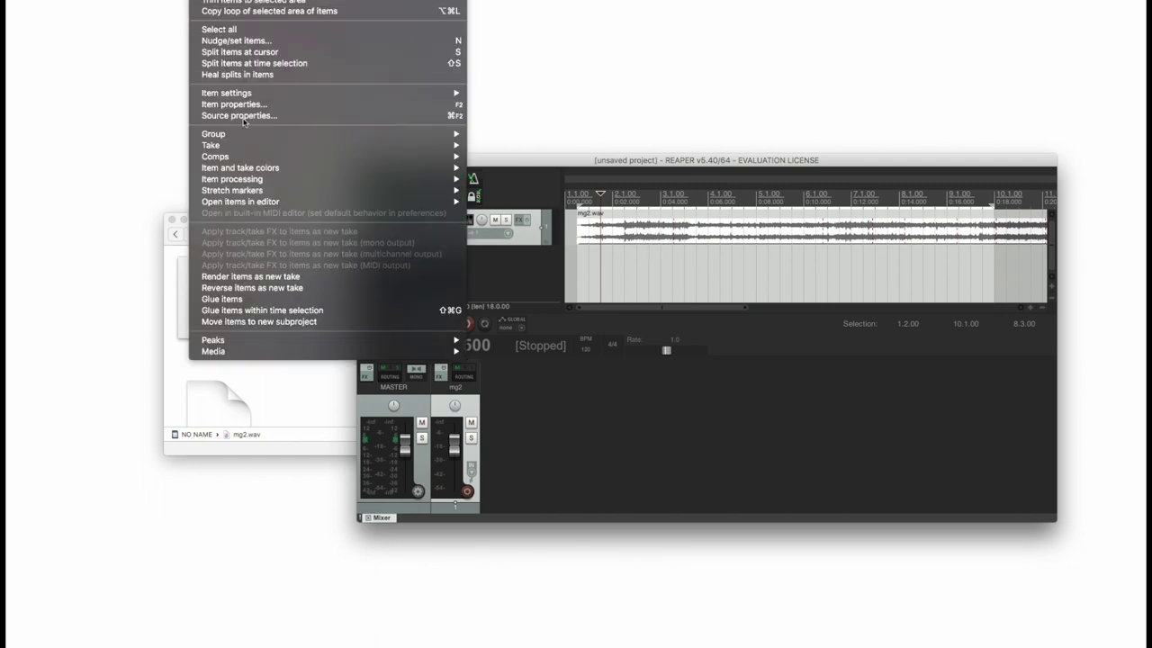
mouse_move(293, 182)
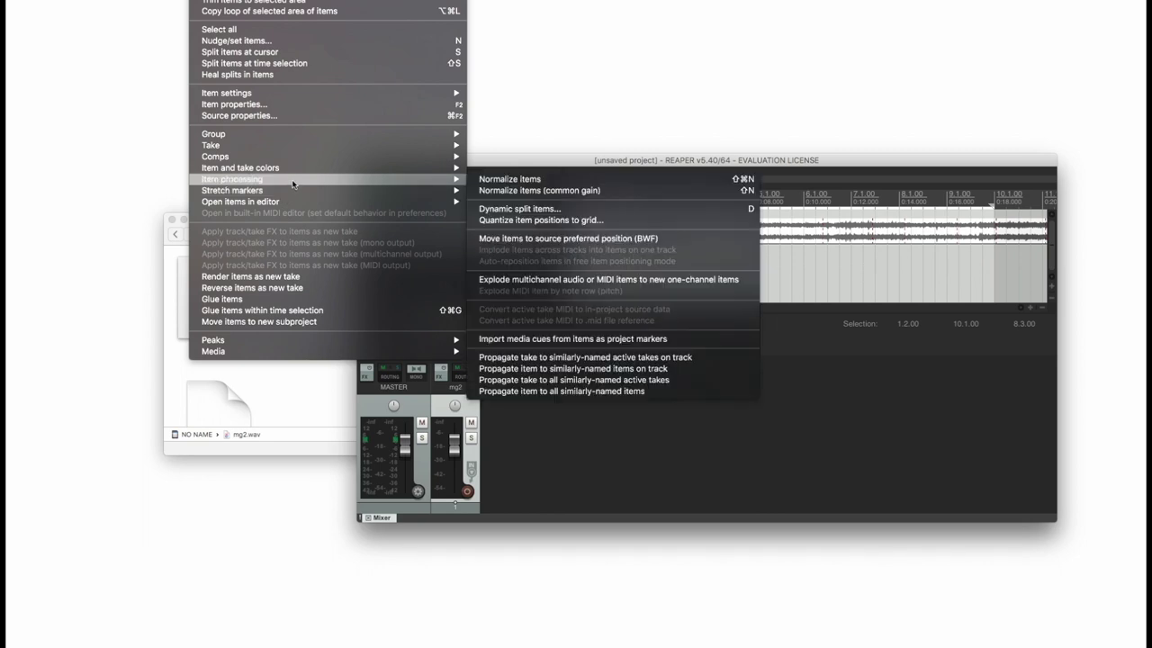
left_click(530, 339)
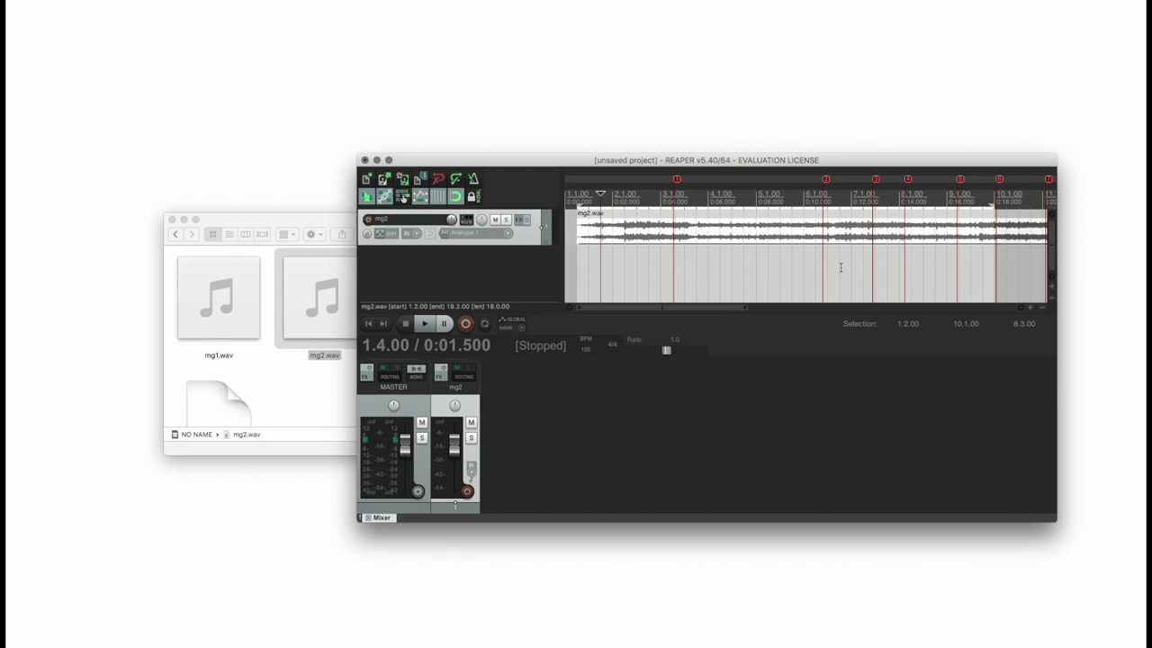
left_click(642, 260)
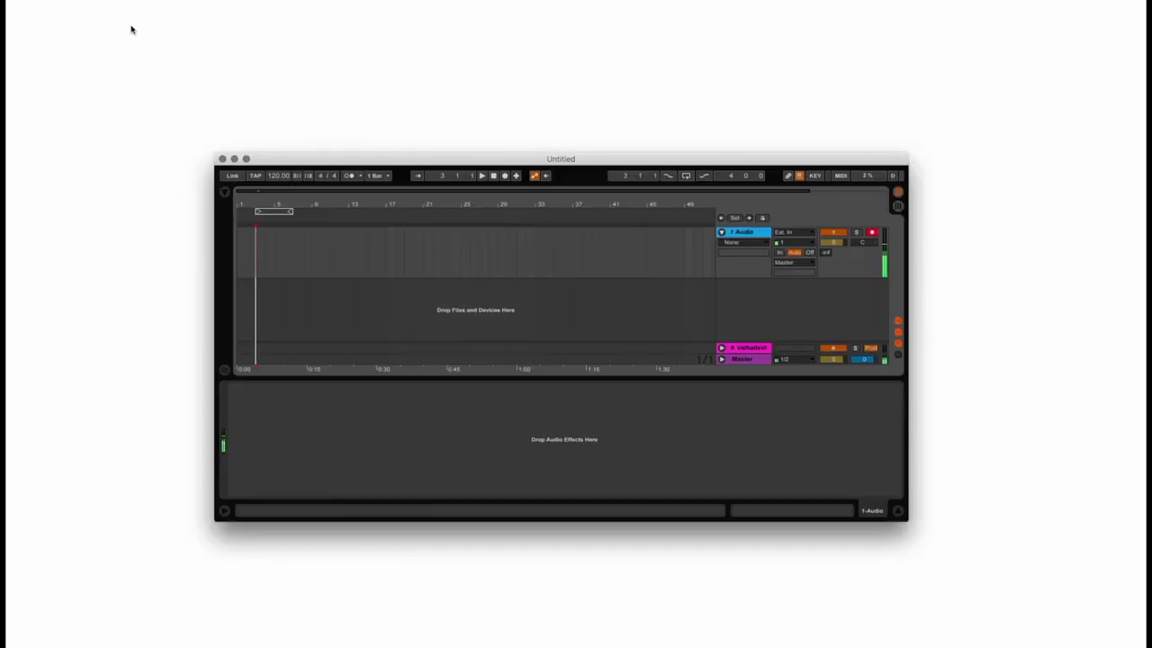
Step: Switch to Ableton Live and set the audio In/Out Sample Rate to 48000 in the preferences
left_click(70, 0)
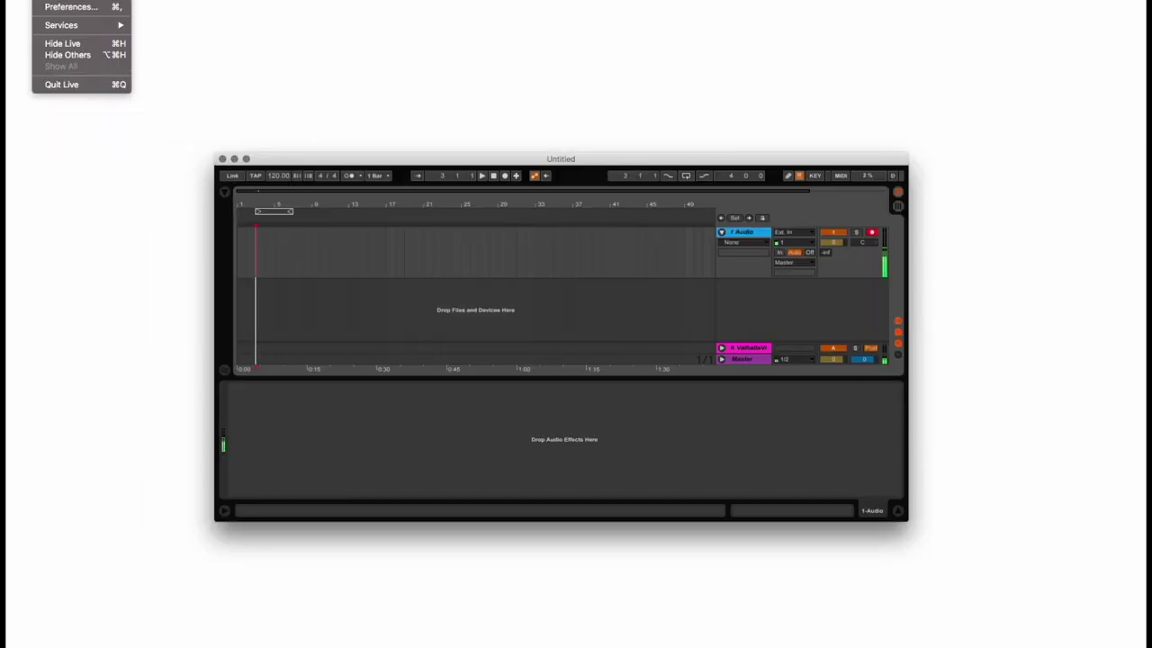
left_click(58, 9)
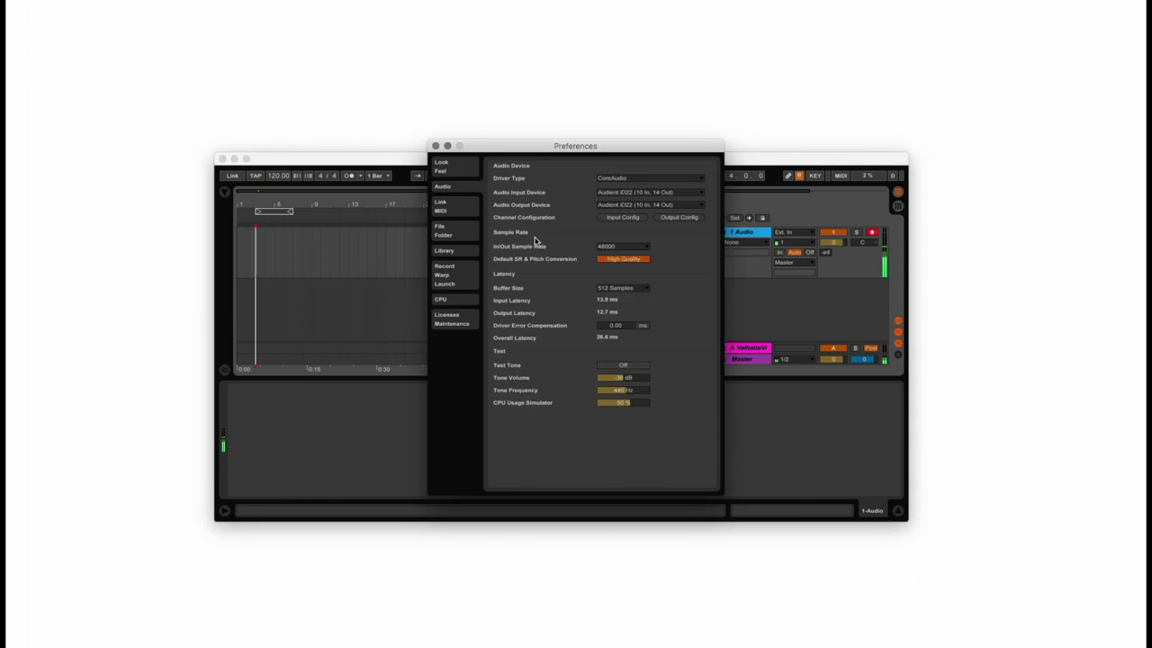
left_click(600, 252)
left_click(609, 261)
left_click(435, 146)
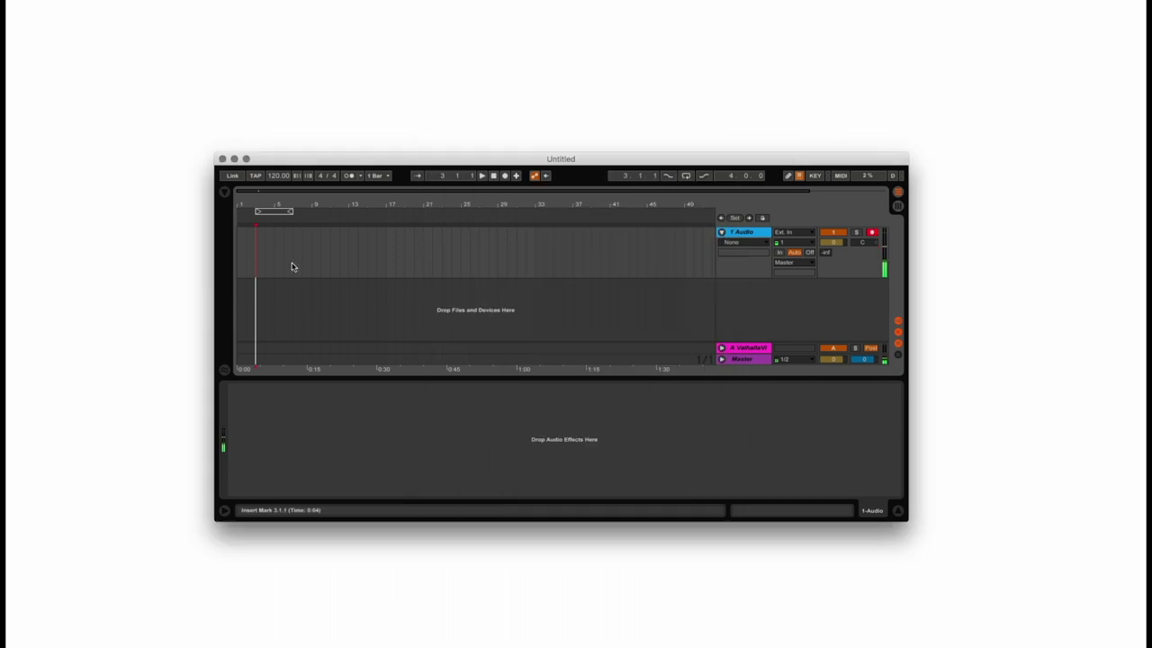
Step: Record a short voice clip on the 1 Audio track starting at bar 3
left_click(505, 176)
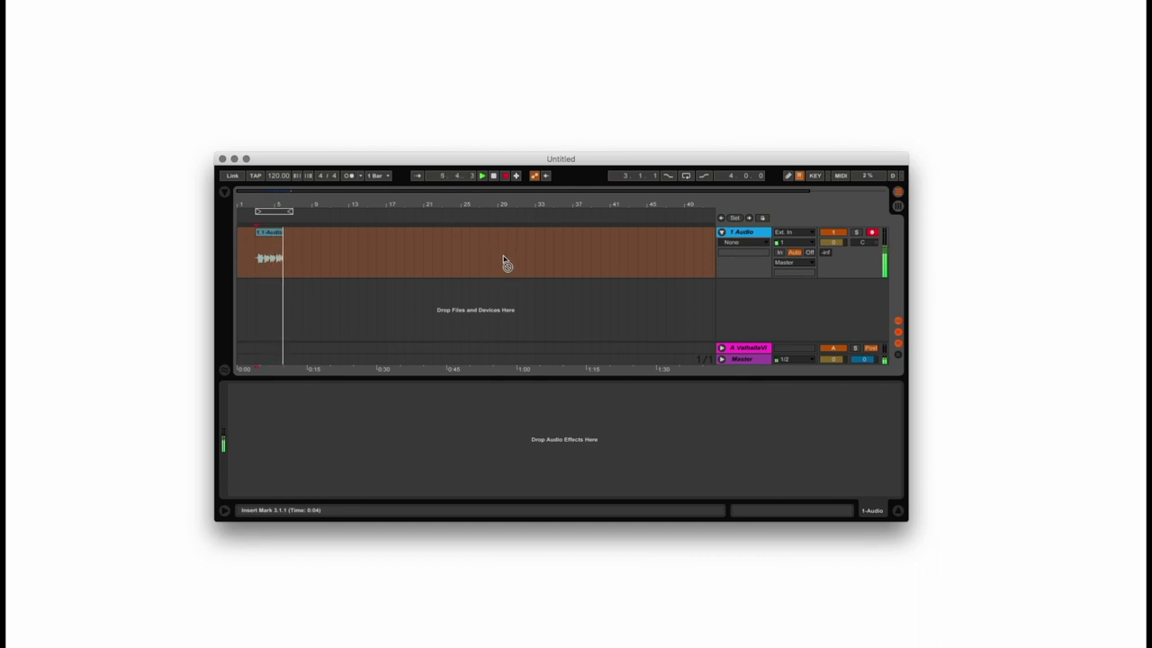
left_click(493, 175)
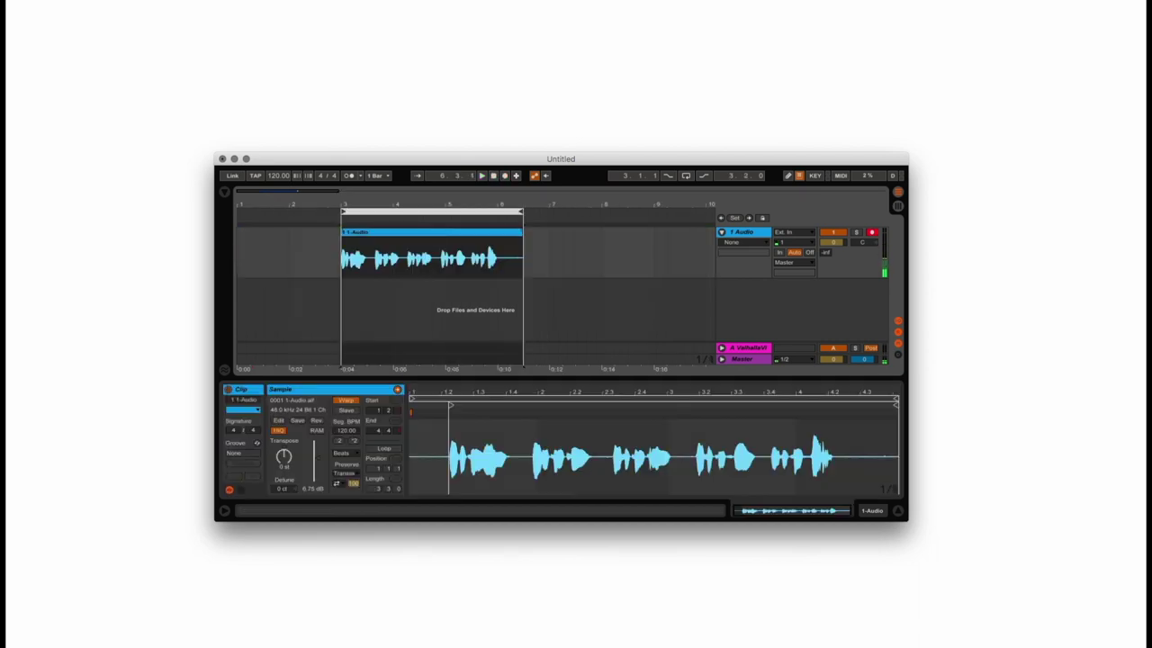
Step: Export the recorded clip as a WAV with sample rate 48000 and bit depth 32, naming the file mg on the NO NAME volume
left_click(74, 0)
left_click(123, 129)
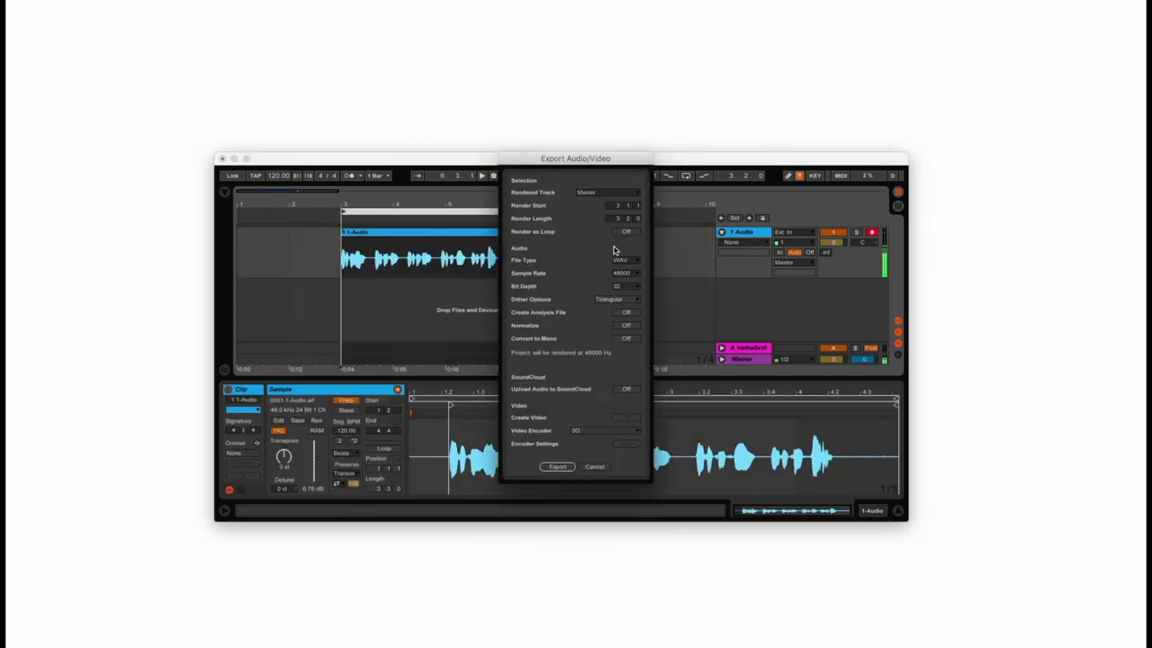
left_click(623, 262)
left_click(624, 270)
left_click(626, 273)
left_click(626, 313)
left_click(621, 288)
left_click(620, 317)
left_click(556, 467)
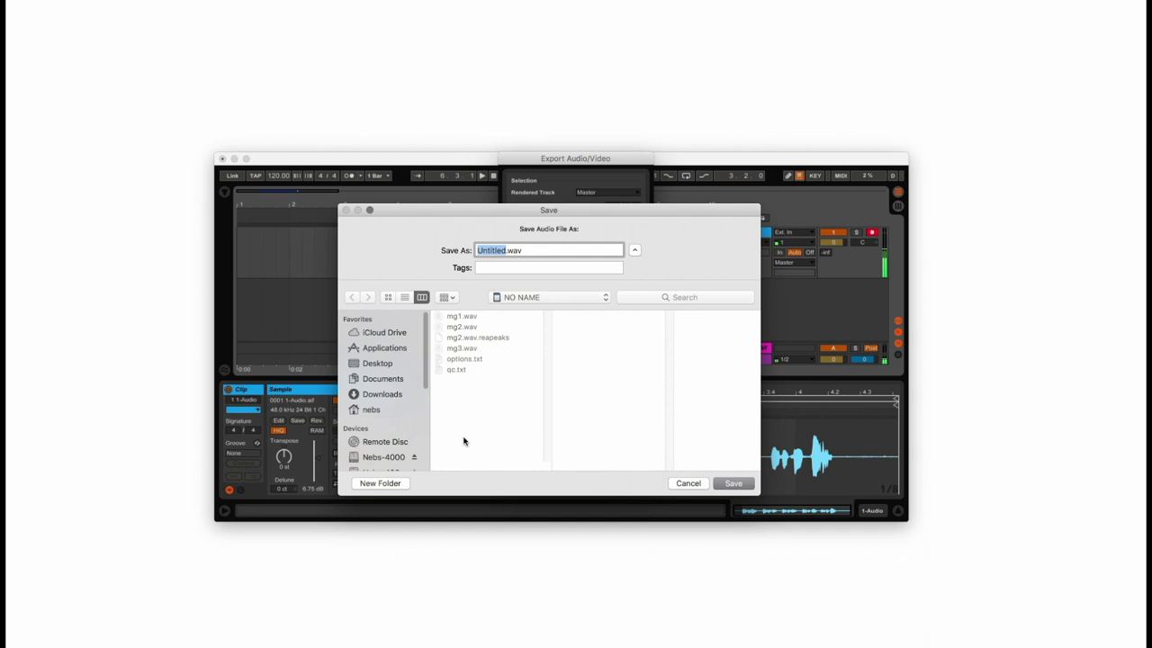
type("mg")
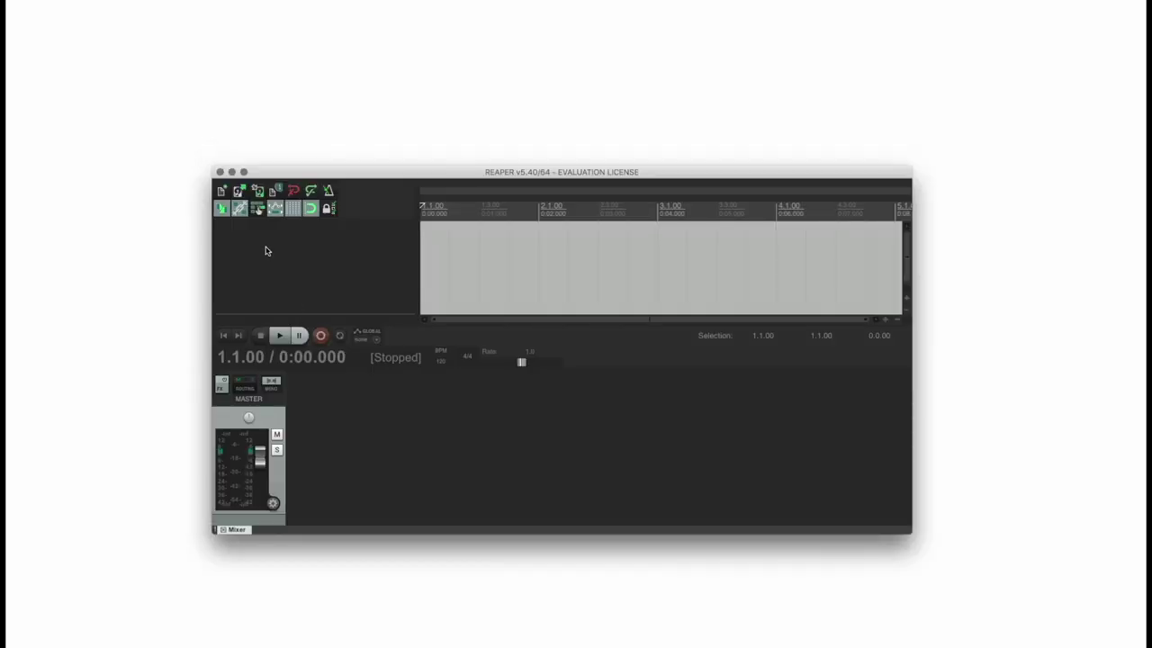
Step: Switch to REAPER, insert a new track, arm it for recording and set its input to the stereo pair Analogue 1 and 2
right_click(268, 247)
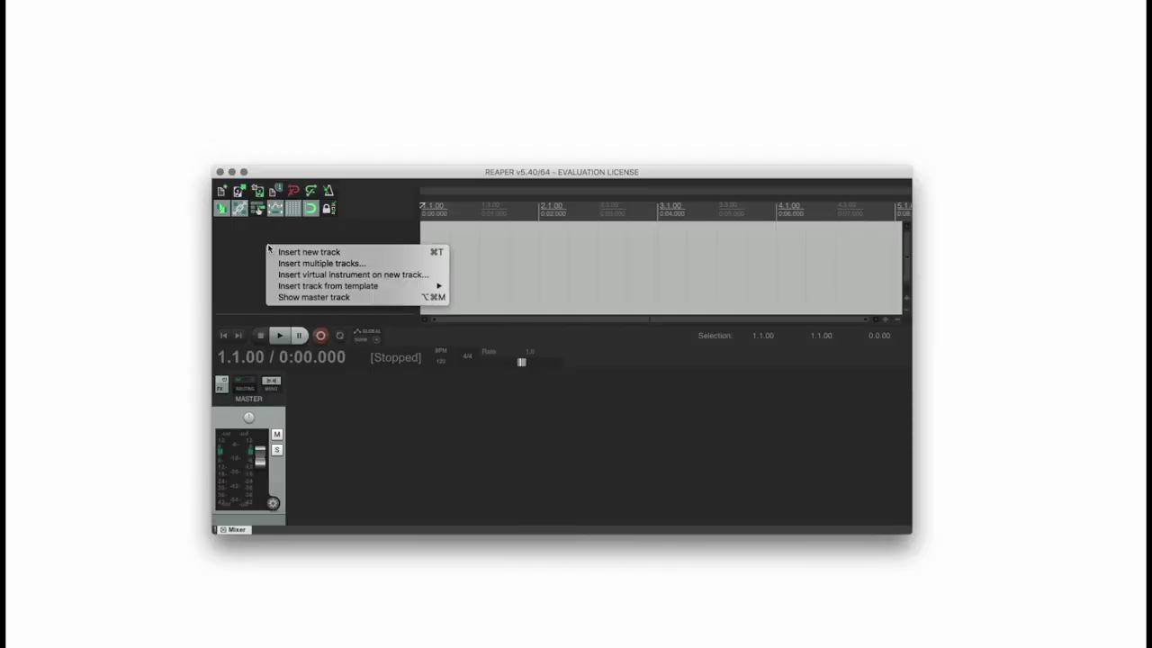
left_click(279, 253)
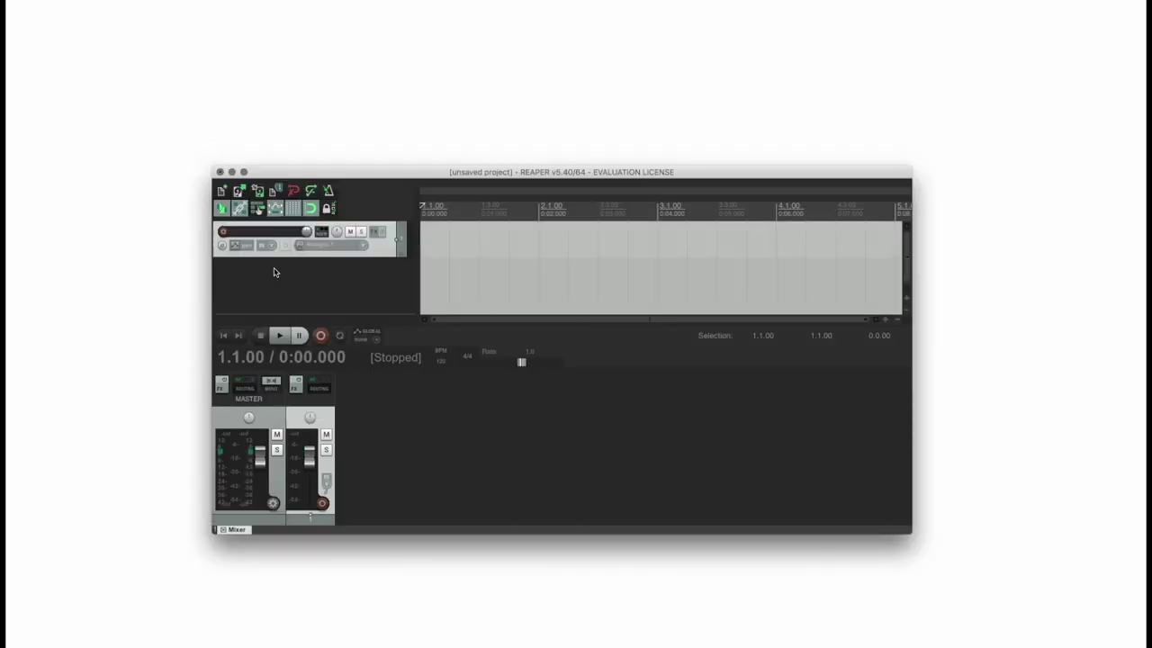
left_click(224, 232)
left_click(321, 245)
mouse_move(387, 267)
left_click(464, 267)
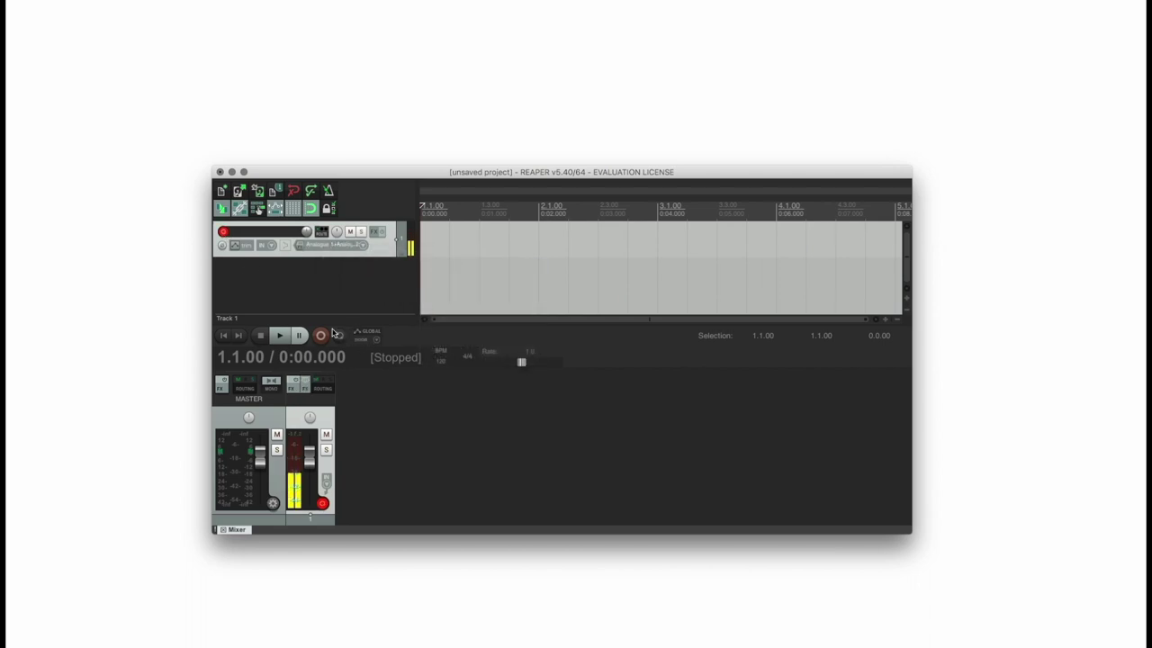
Step: Record a voice take on the armed track and delete its opening section before 0:00.560
left_click(321, 336)
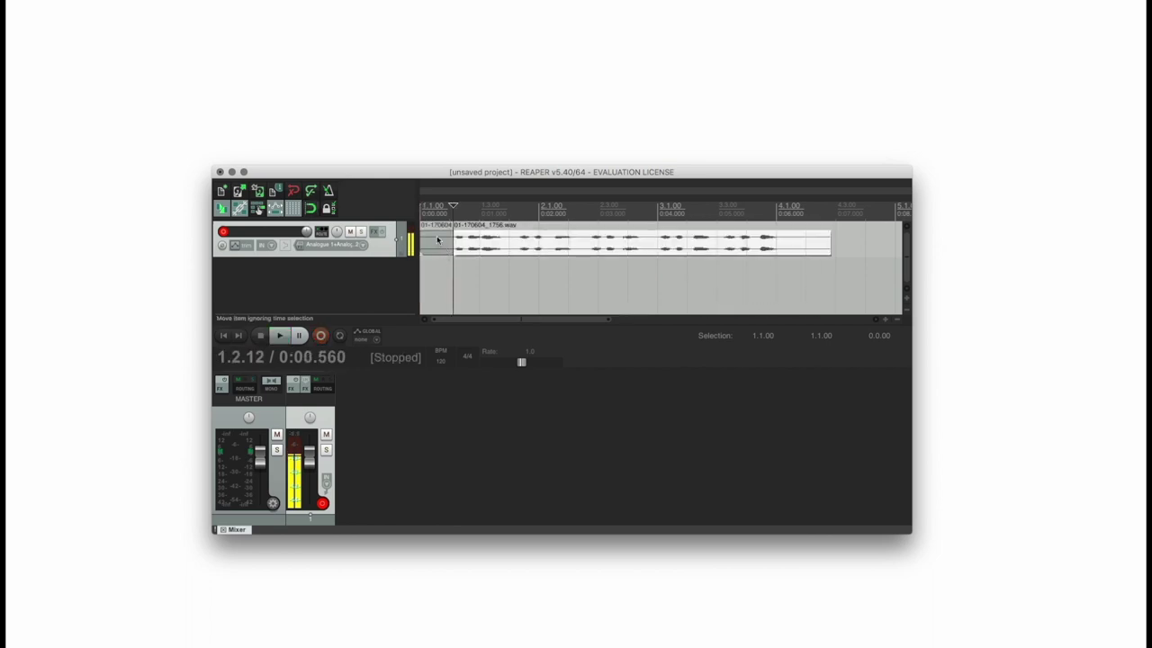
left_click(438, 238)
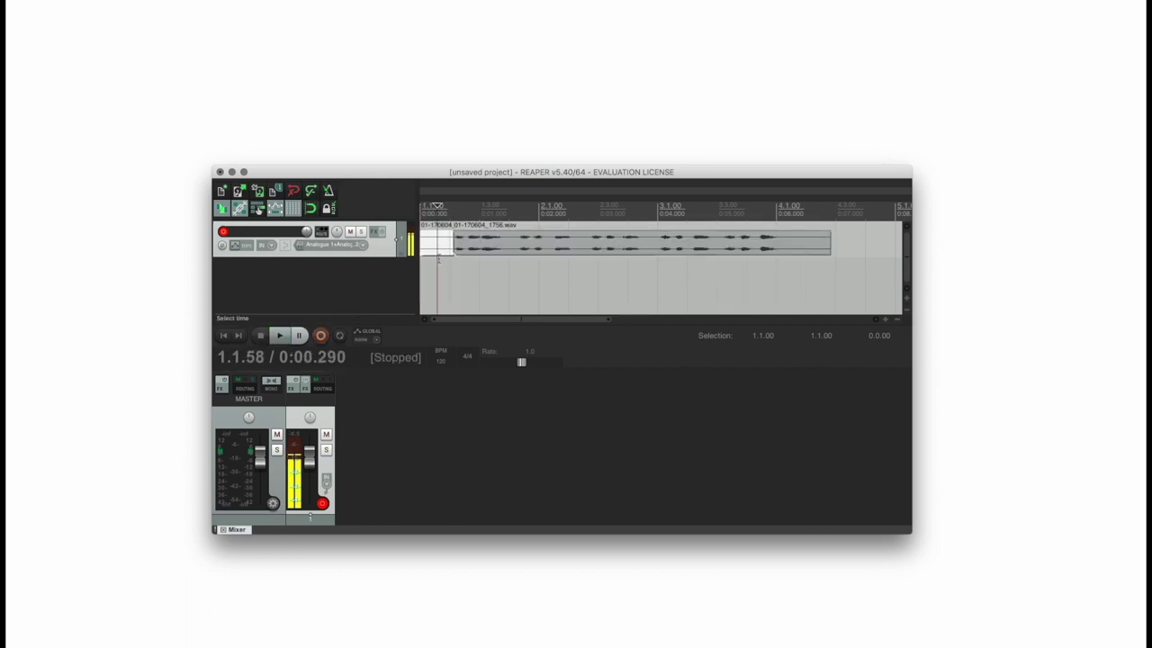
key("Delete")
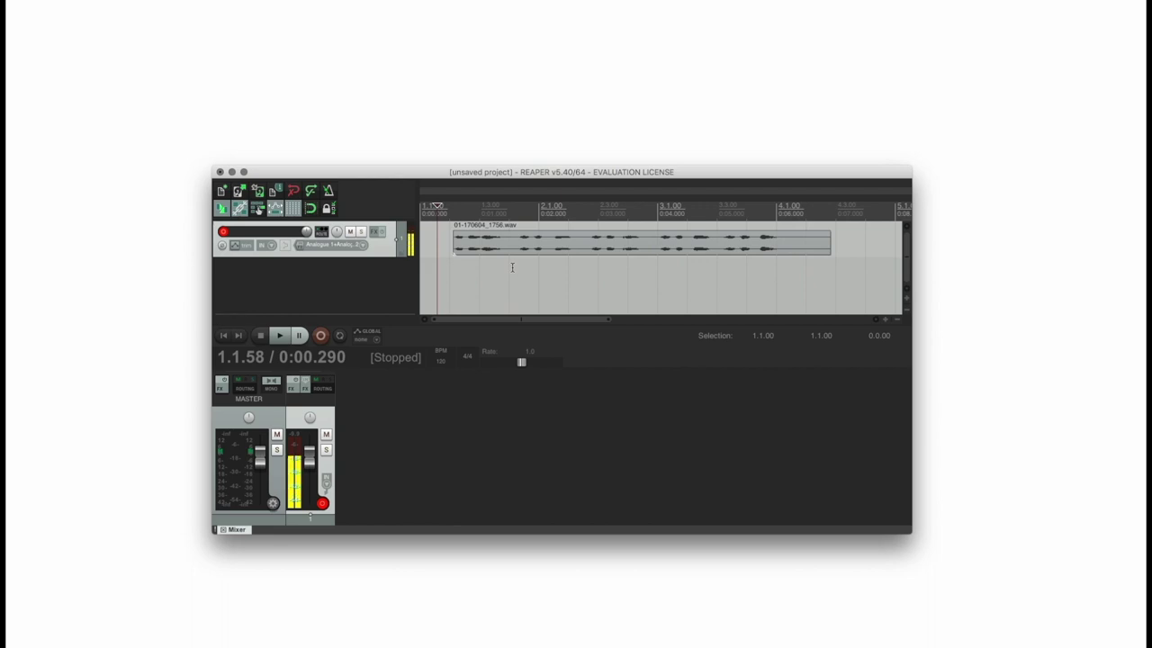
Step: Add markers at 0:01.680, 0:02.870, 0:04.020 and the start of the last phrase in the recorded take
left_click(519, 267)
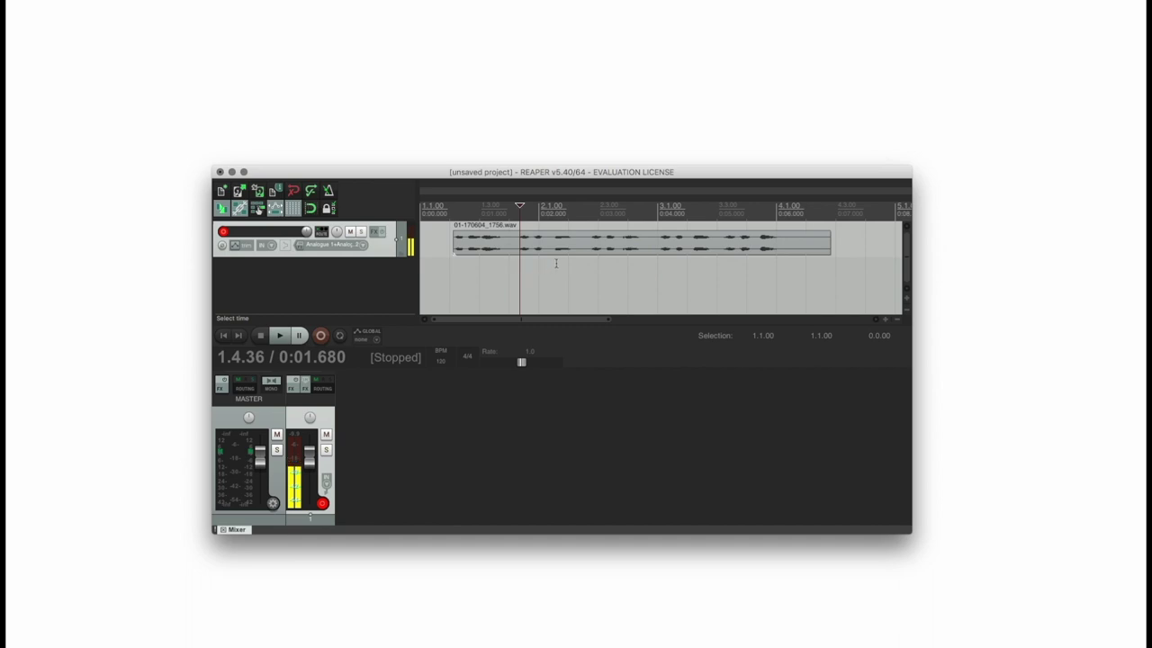
left_click(590, 260)
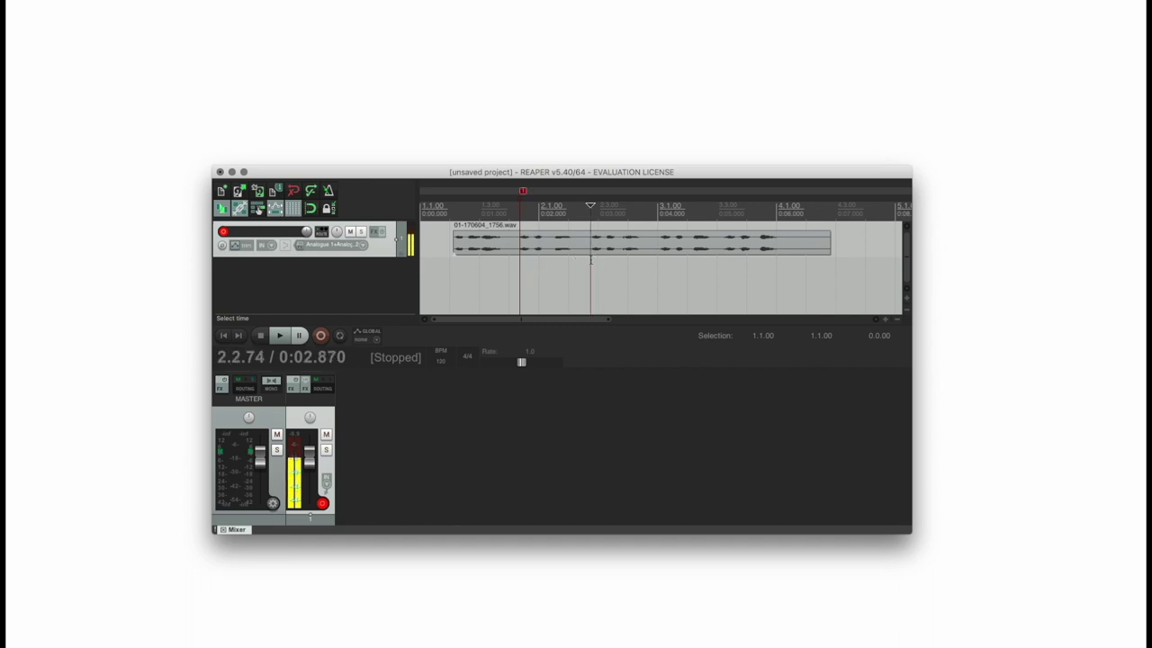
left_click(658, 260)
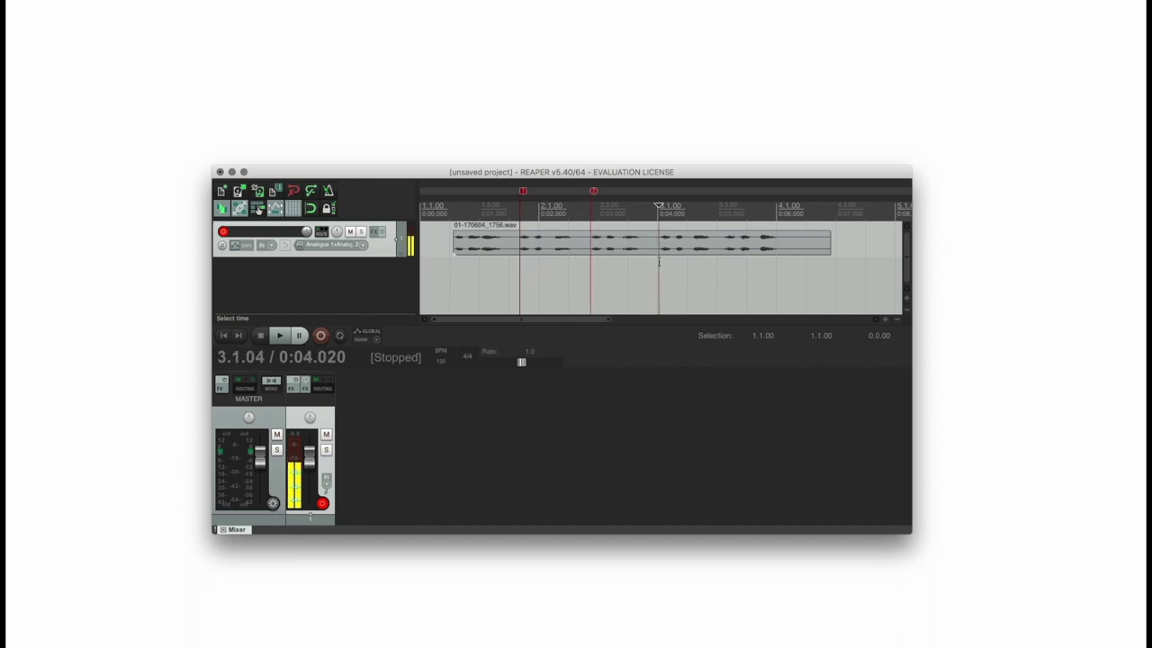
left_click(721, 263)
key("m")
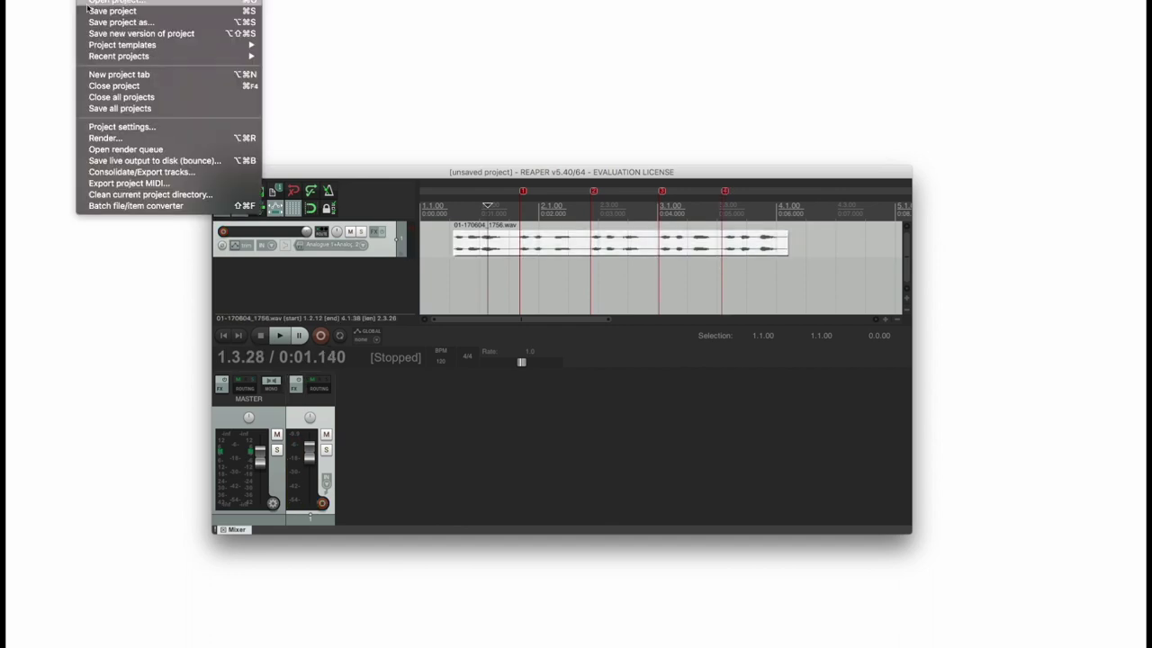
Step: Open the project's render settings and set the output sample rate to 48000 Hz
left_click(142, 138)
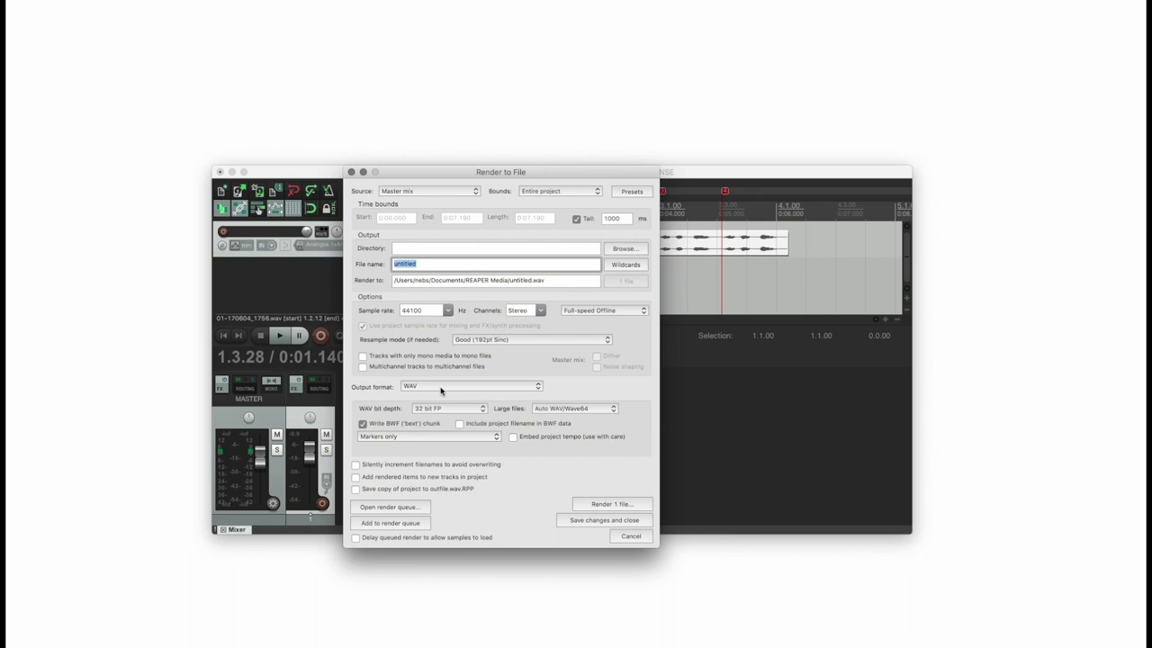
left_click(425, 310)
left_click(447, 313)
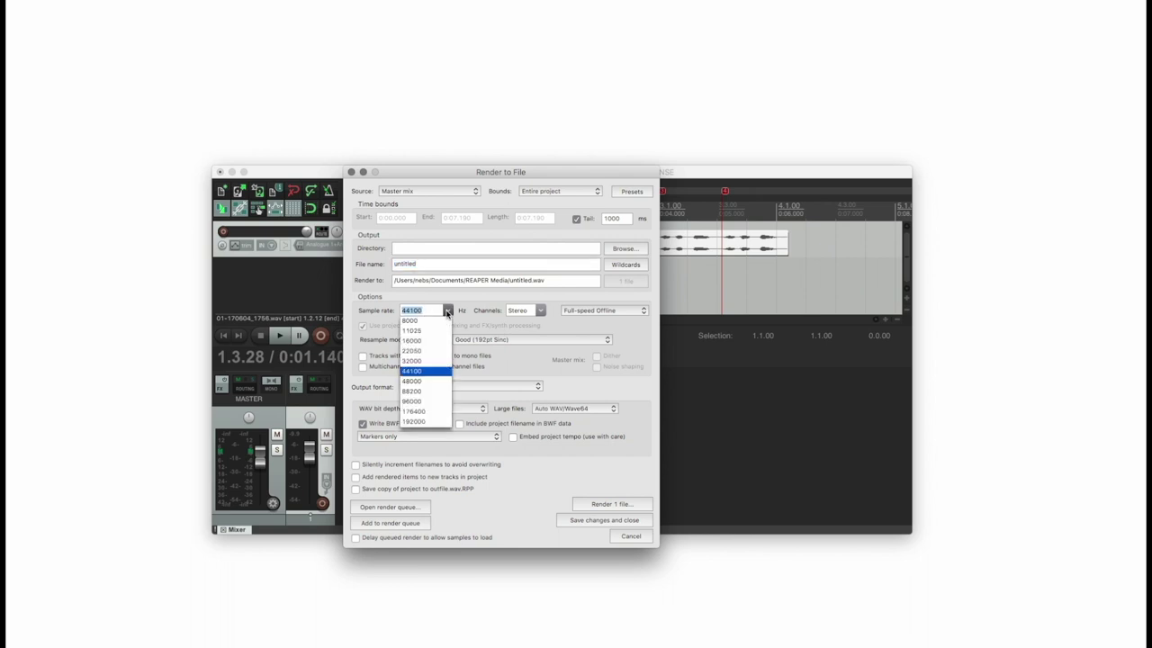
left_click(415, 385)
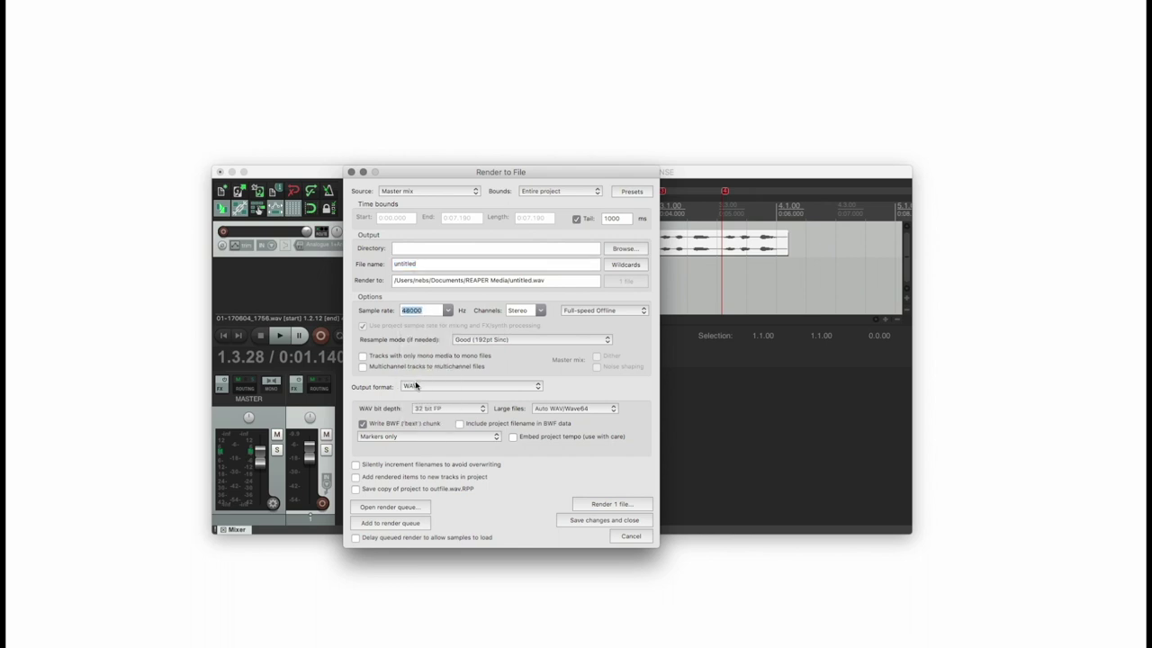
Step: Choose WAV output at 32 bit FP depth with the BWF chunk set to include markers only
left_click(442, 389)
left_click(443, 390)
left_click(439, 410)
left_click(439, 410)
left_click(401, 439)
left_click(395, 438)
Step: Render the project to the NO NAME volume under the file name mg5
left_click(621, 250)
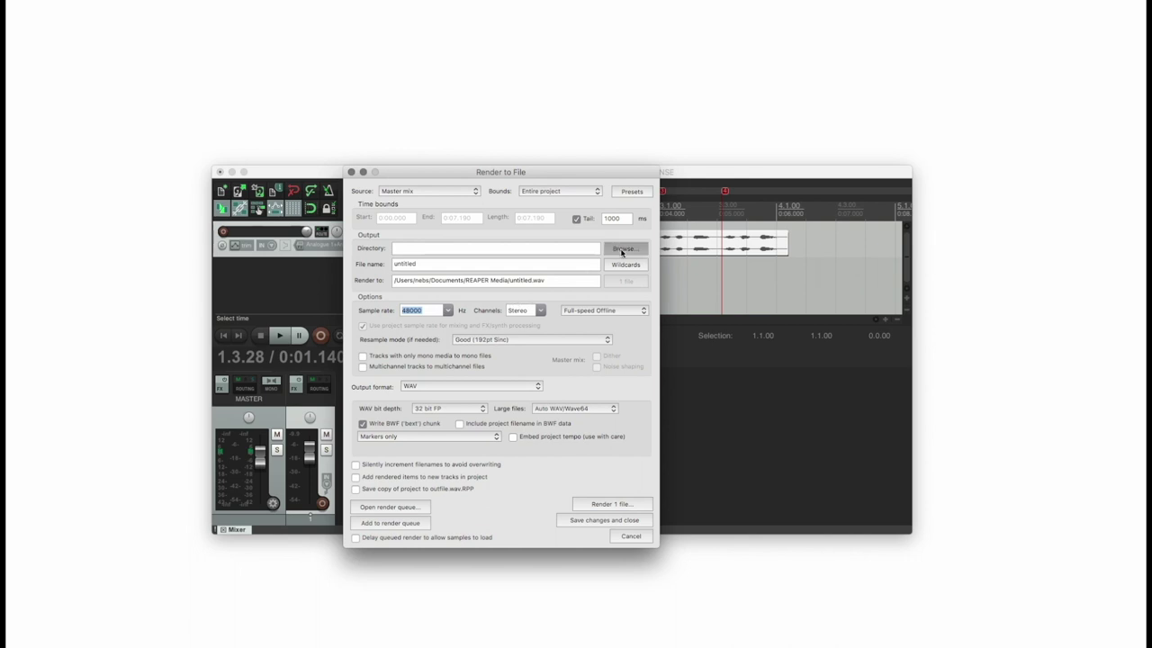
left_click(648, 306)
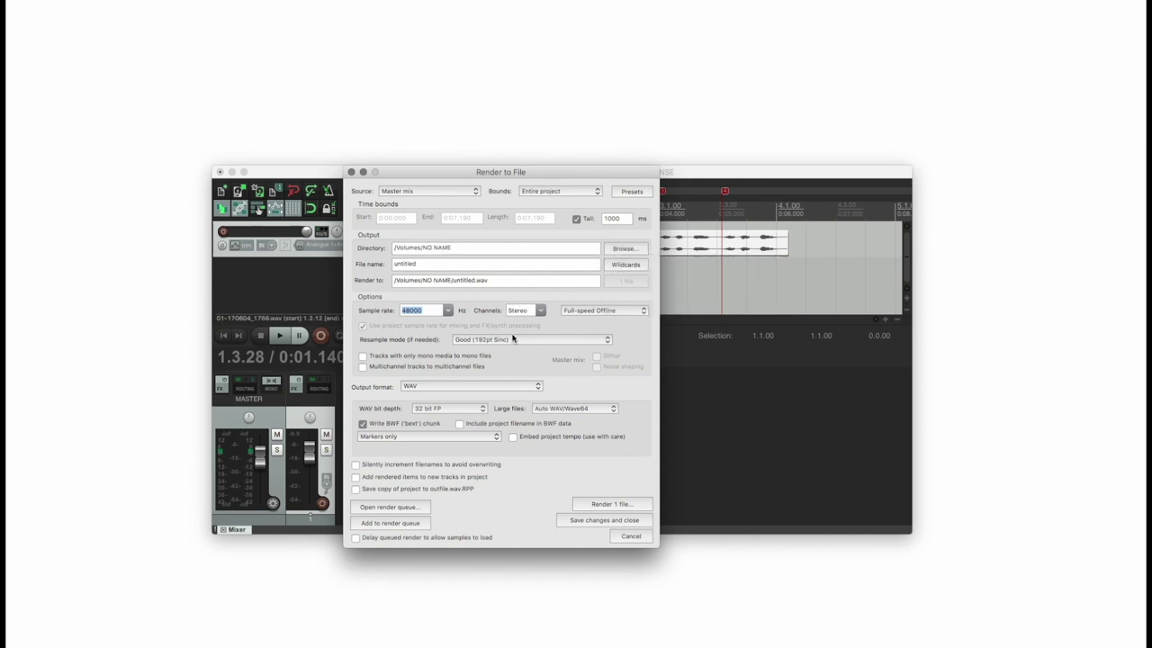
double_click(436, 264)
type("mg5")
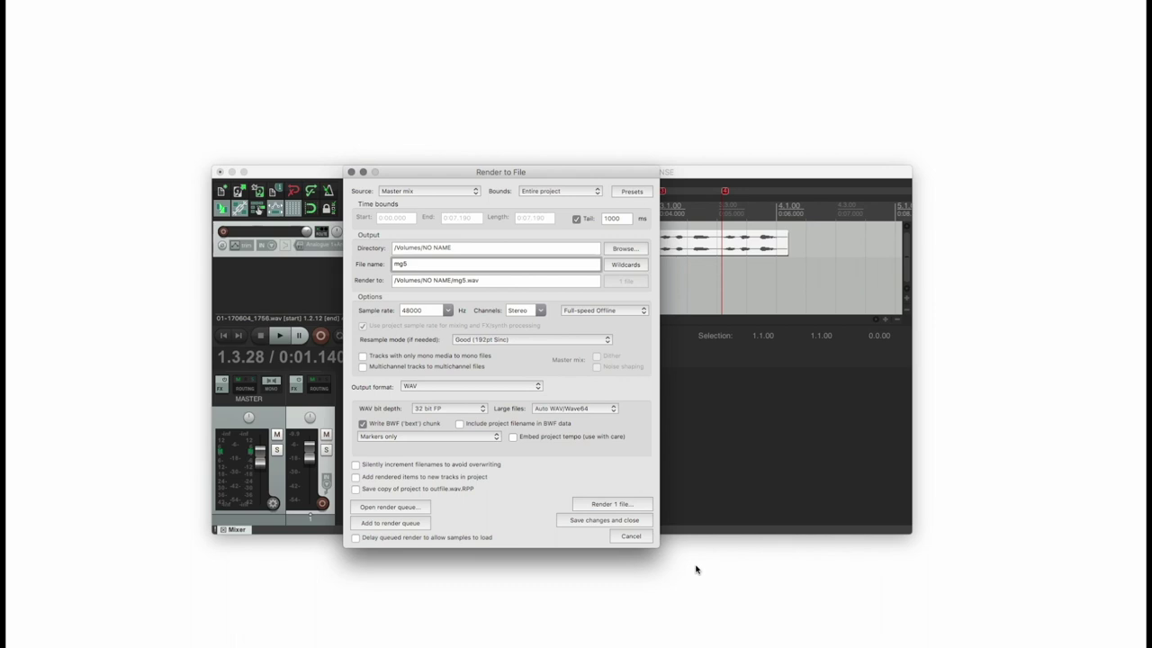
left_click(611, 506)
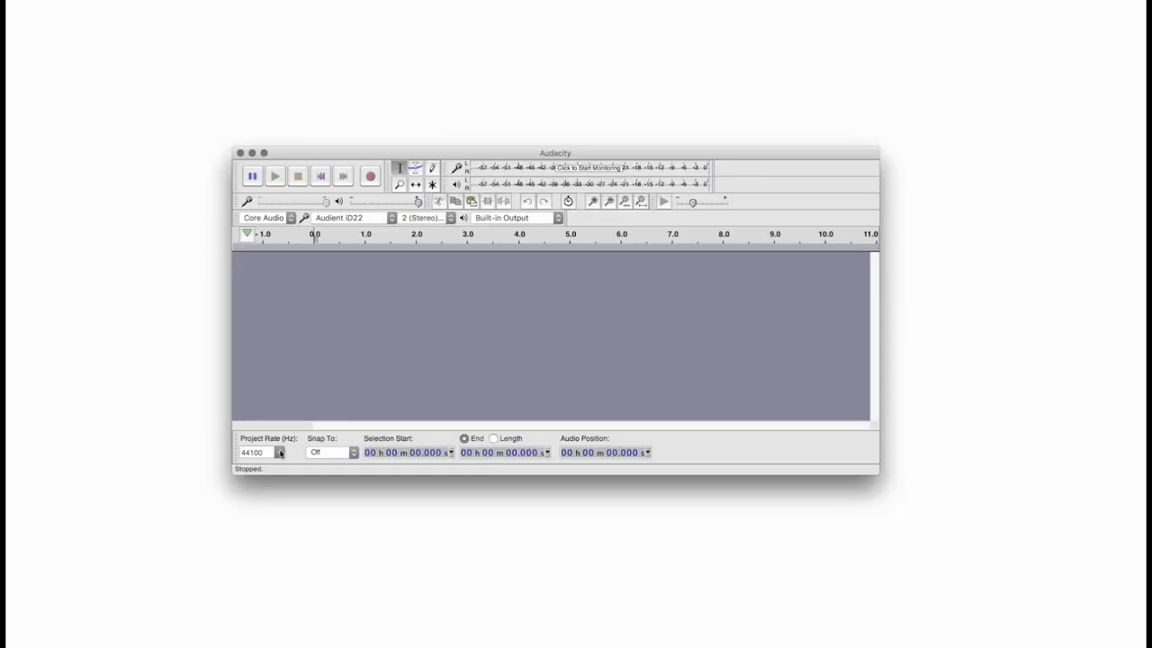
Step: Switch to Audacity, set the project rate to 48000 Hz and record a short stereo voice take
left_click(278, 452)
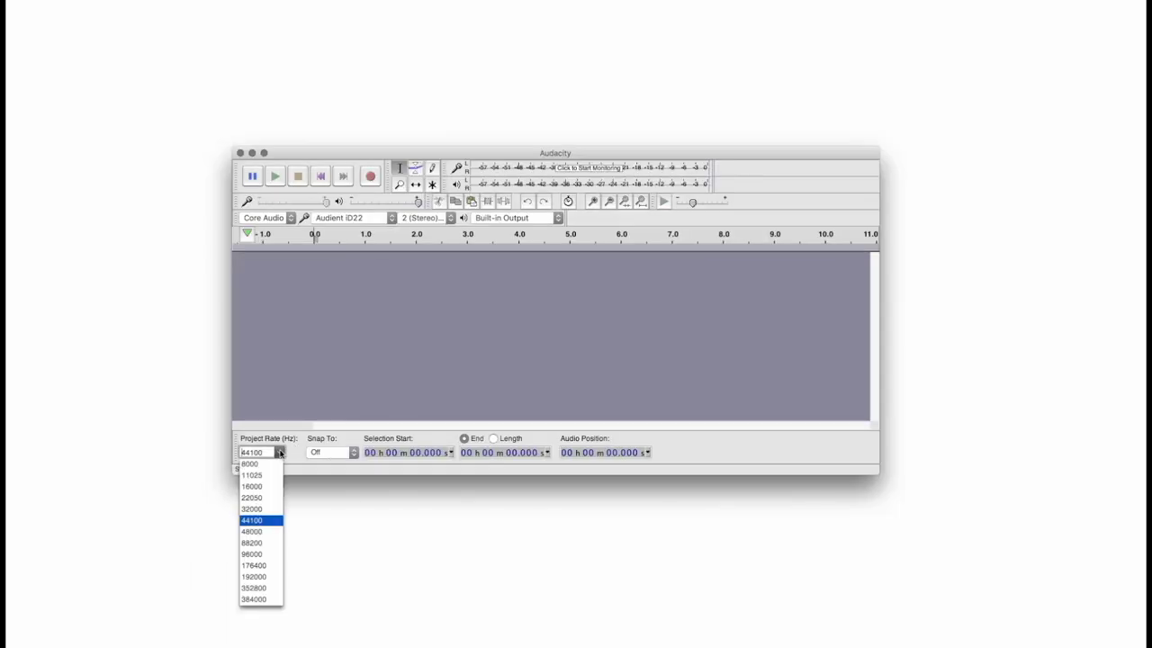
left_click(259, 531)
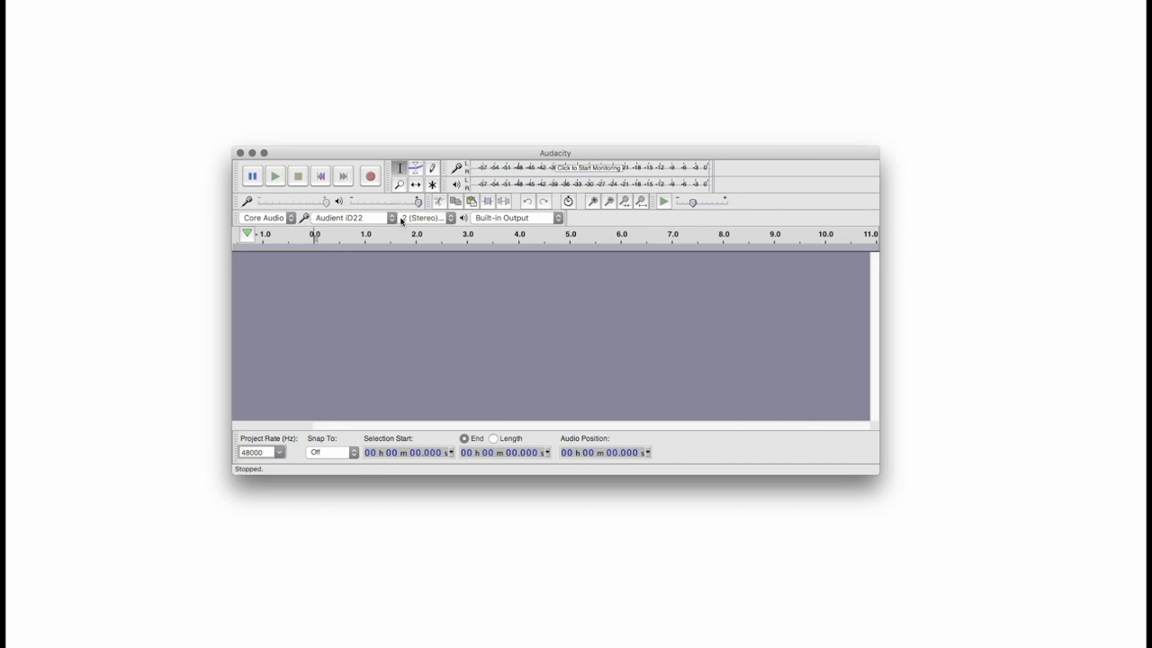
left_click(372, 176)
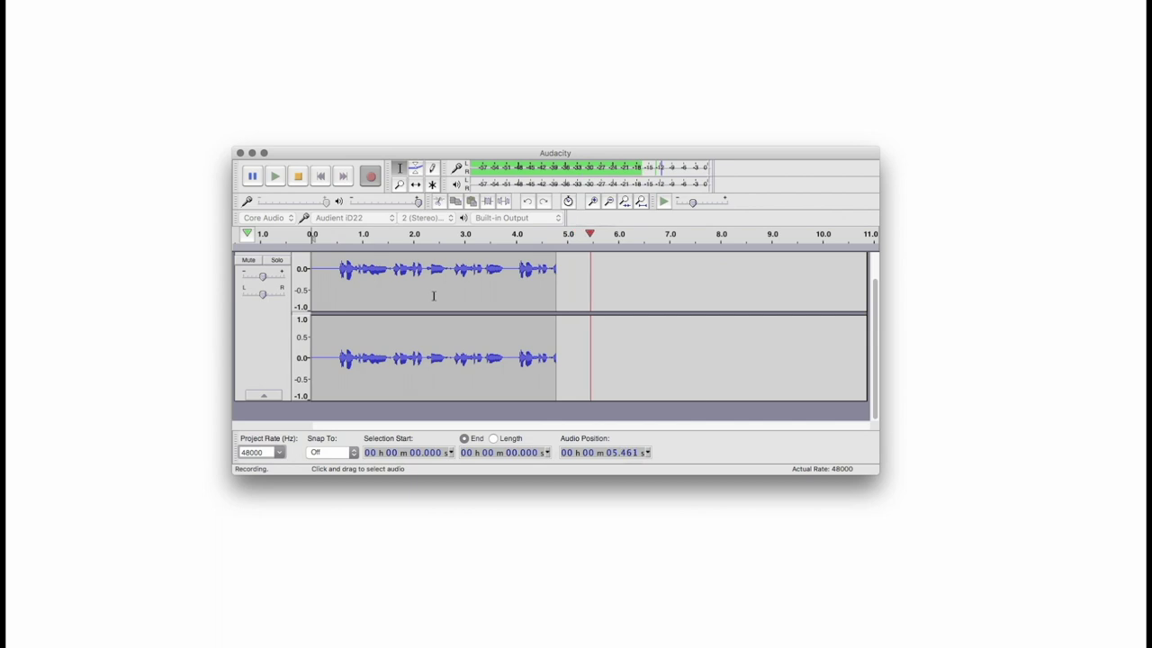
left_click(298, 176)
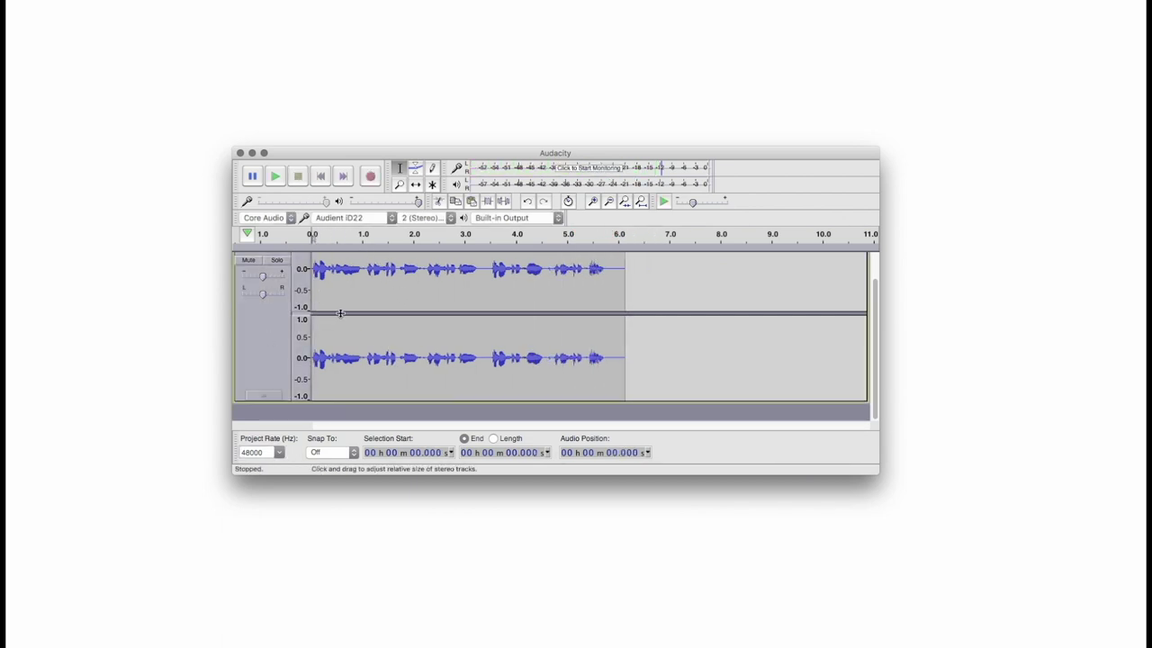
Step: Export the recording to the NO NAME volume as mg6 in WAV (Microsoft) 32-bit float PCM format, with blank metadata tags
left_click(101, 2)
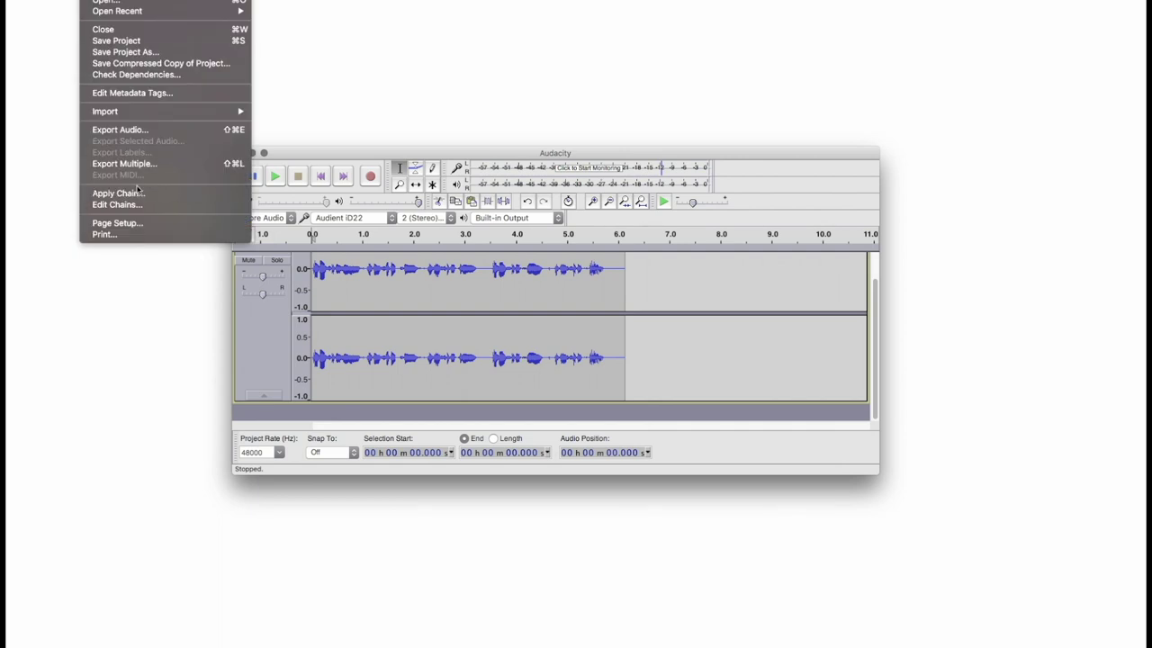
left_click(119, 130)
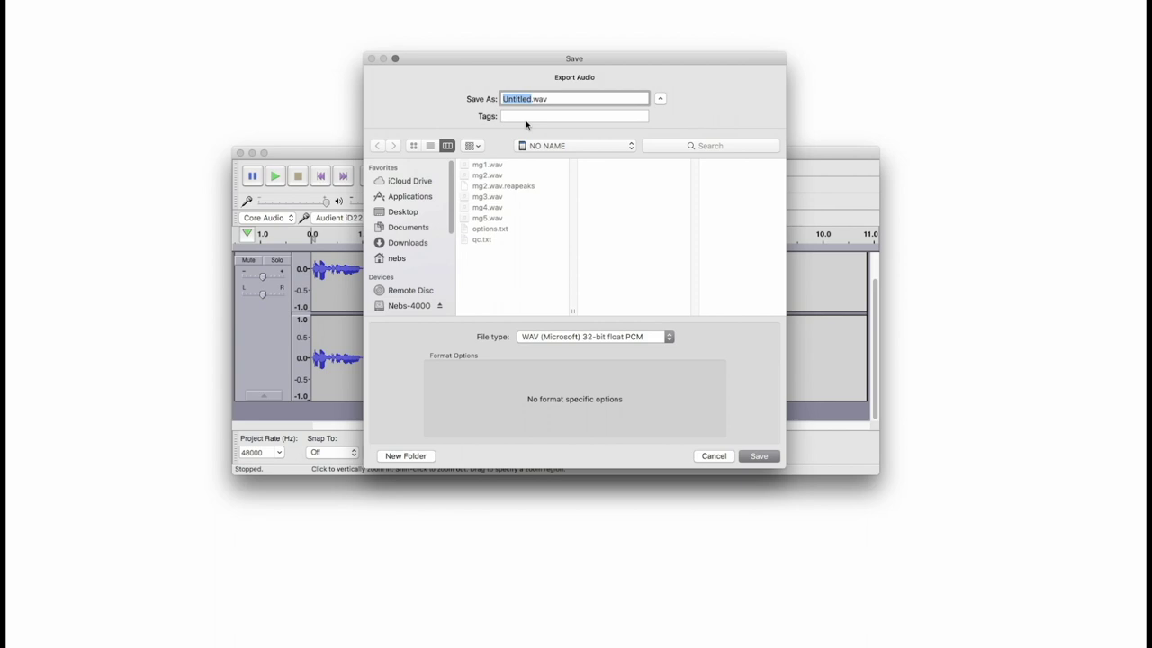
left_click(595, 338)
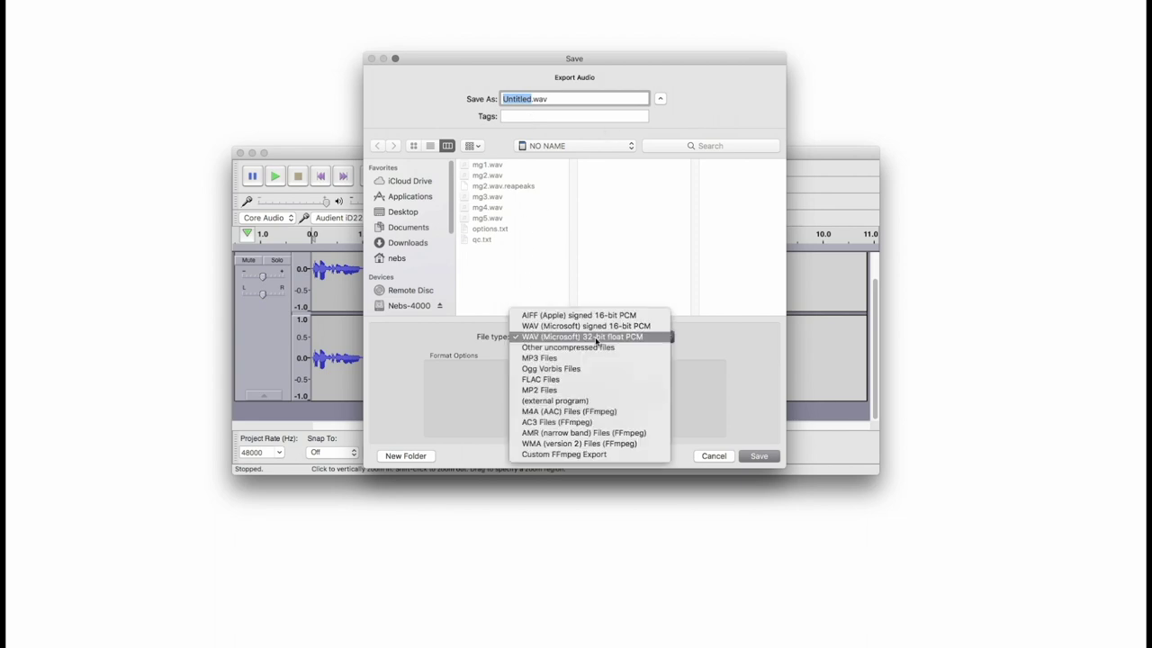
left_click(595, 339)
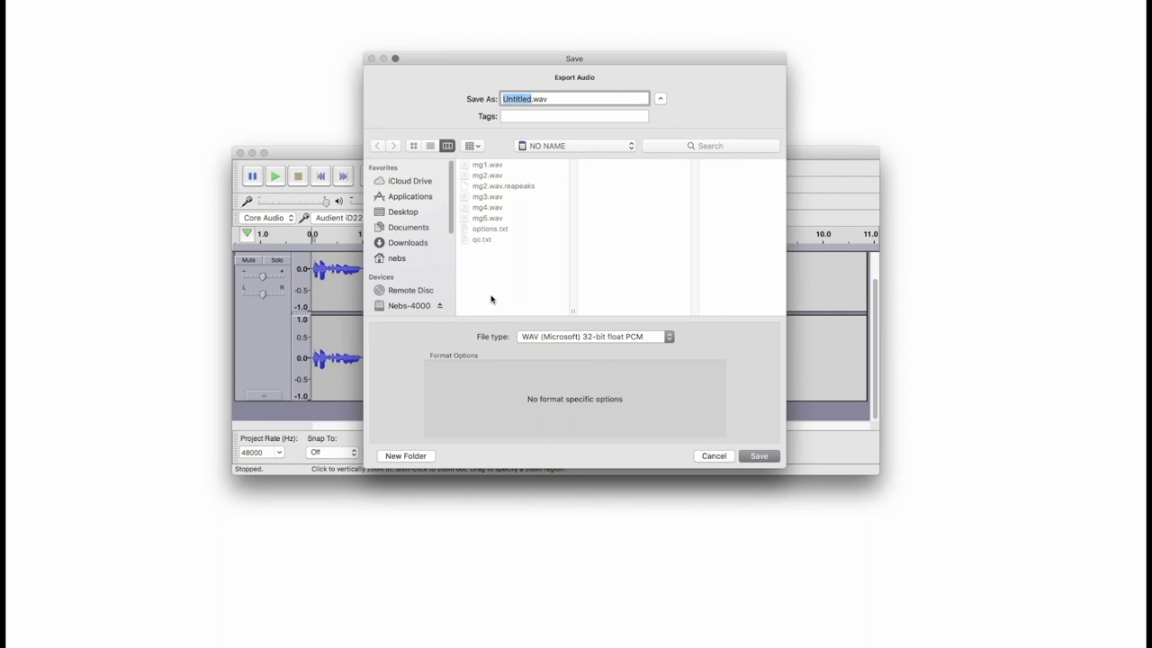
type("mg6")
key("Return")
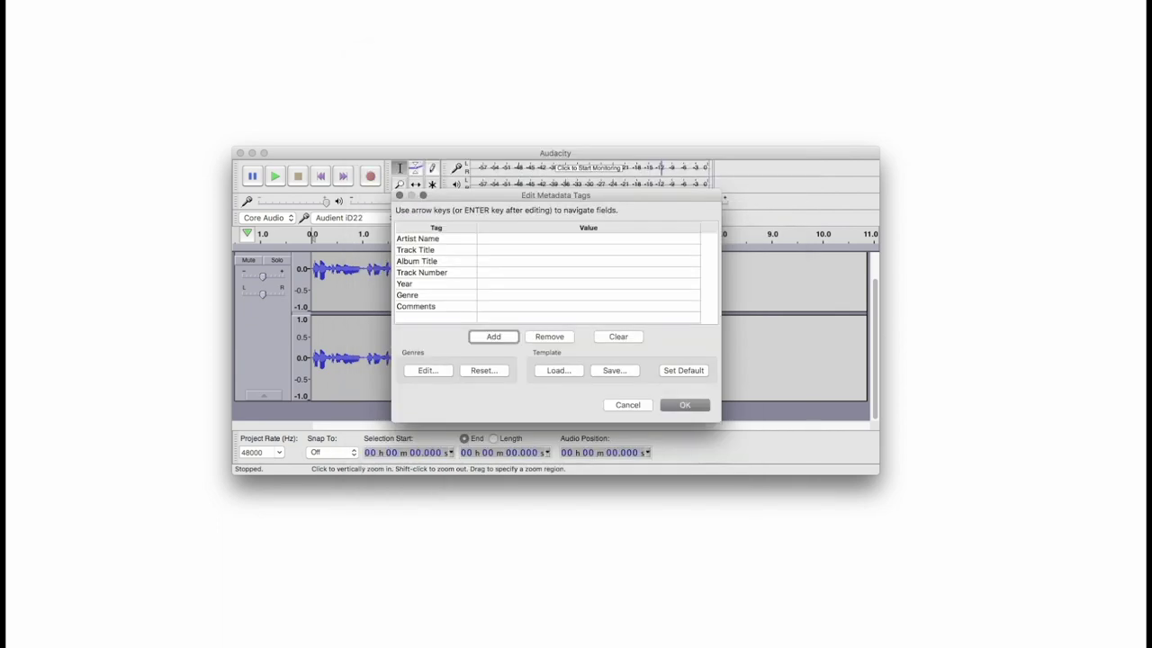
left_click(681, 405)
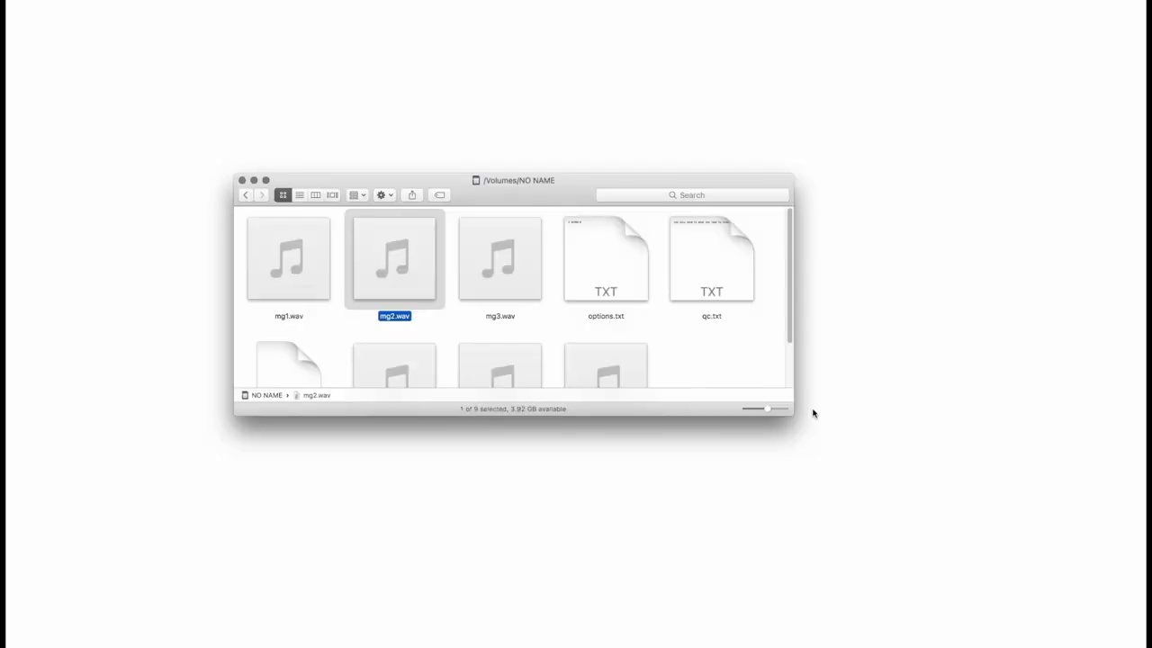
Step: Switch to the Finder window of the NO NAME volume, enlarge it and delete mg2.wav.reapeaks
left_click_drag(793, 417, 866, 523)
mouse_move(623, 394)
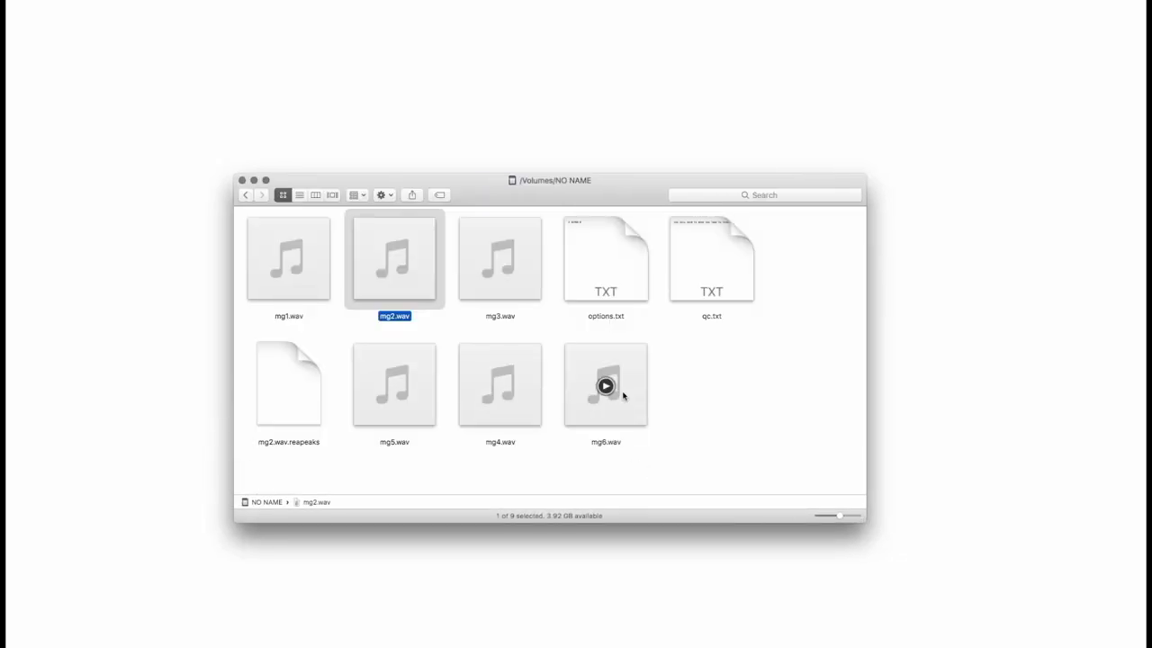
left_click(288, 396)
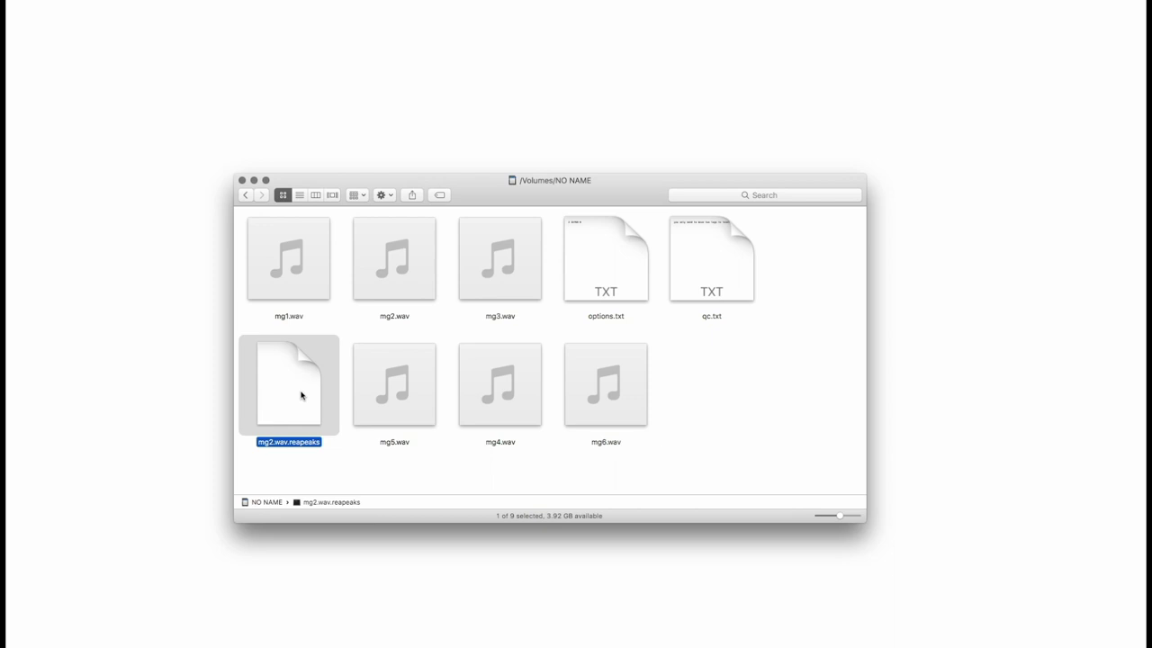
key("super+BackSpace")
Step: Examine the numbered WAV files on the NO NAME volume, selecting them in groups and individually to check their naming
left_click_drag(329, 312, 593, 255)
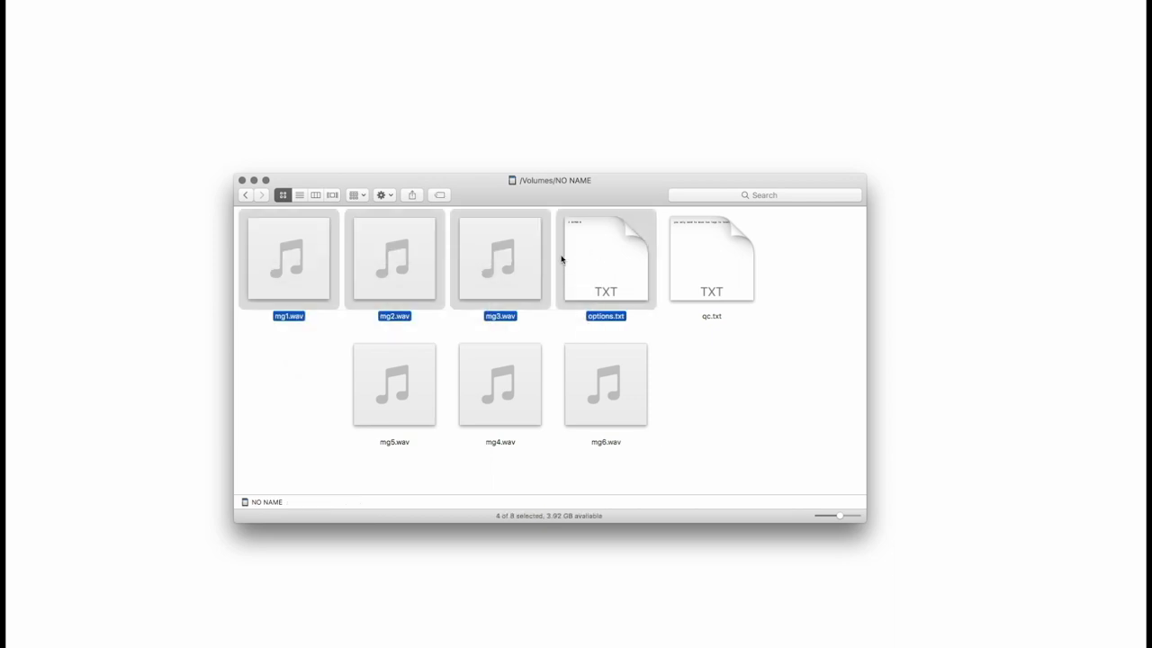
left_click_drag(541, 325, 278, 240)
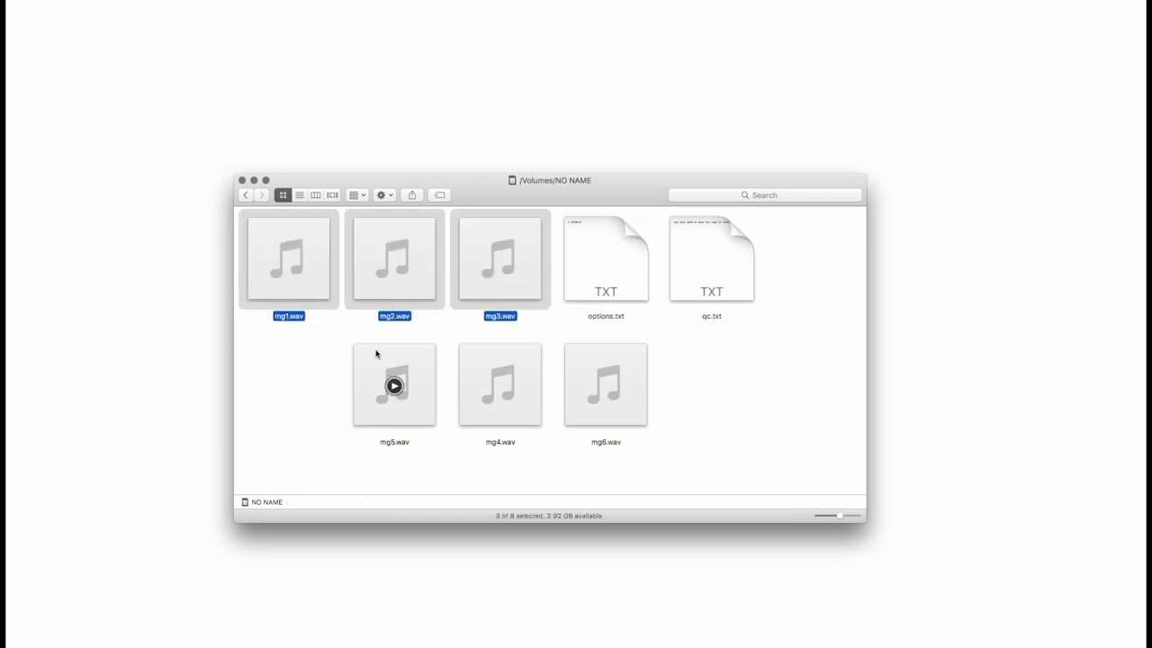
left_click_drag(733, 435, 337, 411)
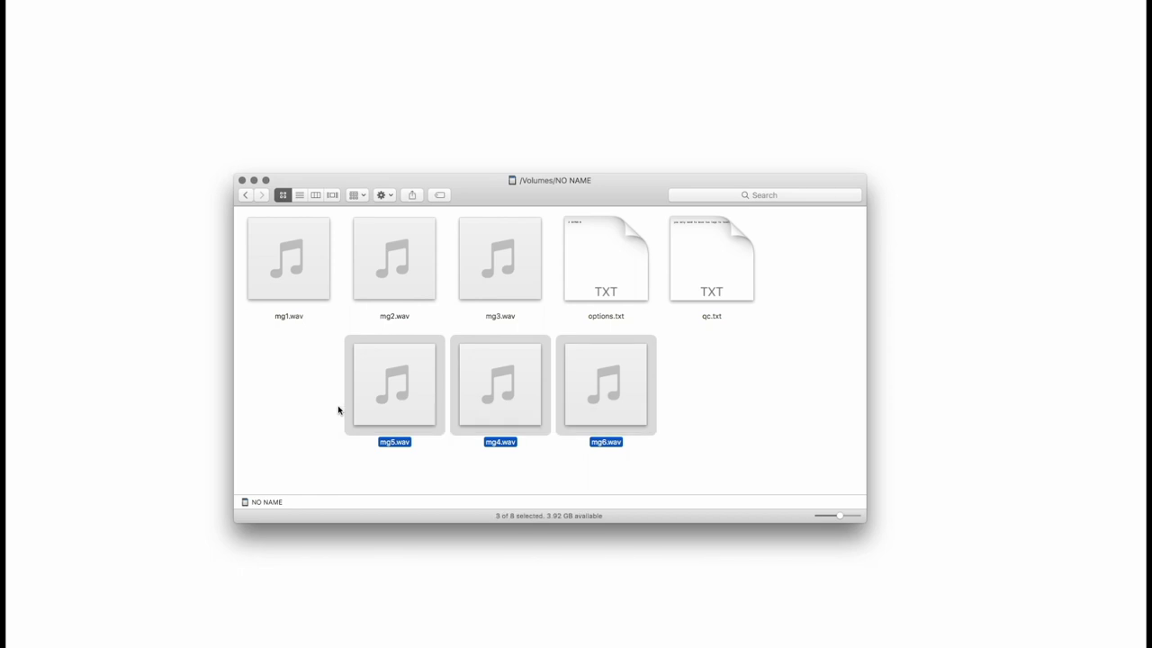
left_click_drag(281, 334, 492, 301)
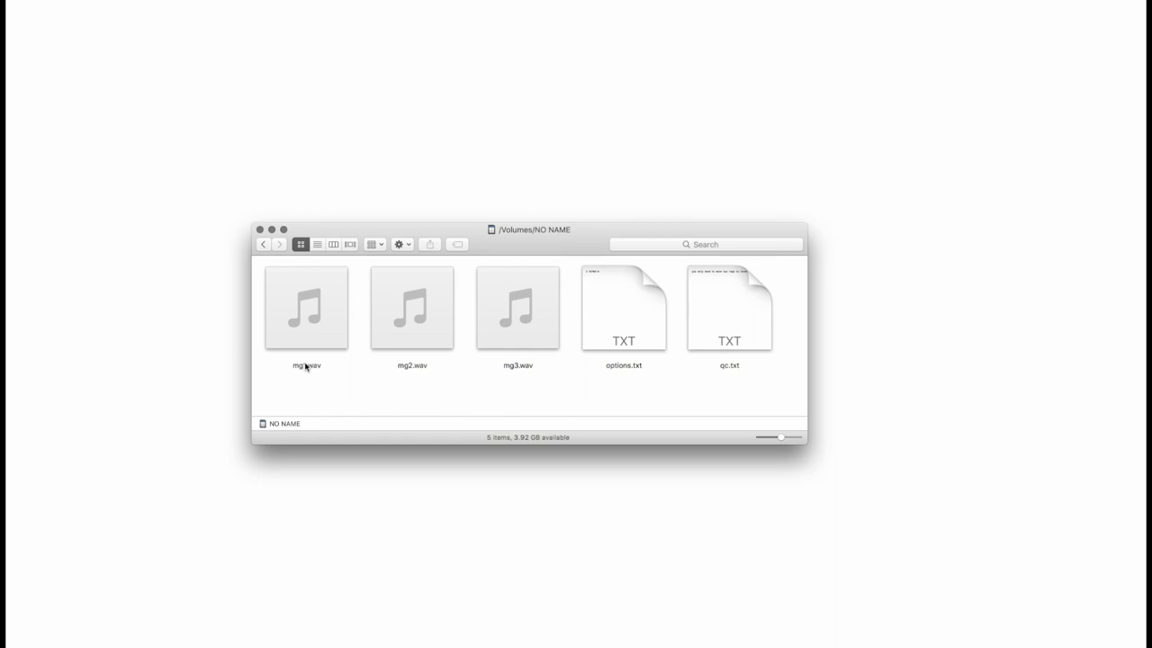
left_click(419, 367)
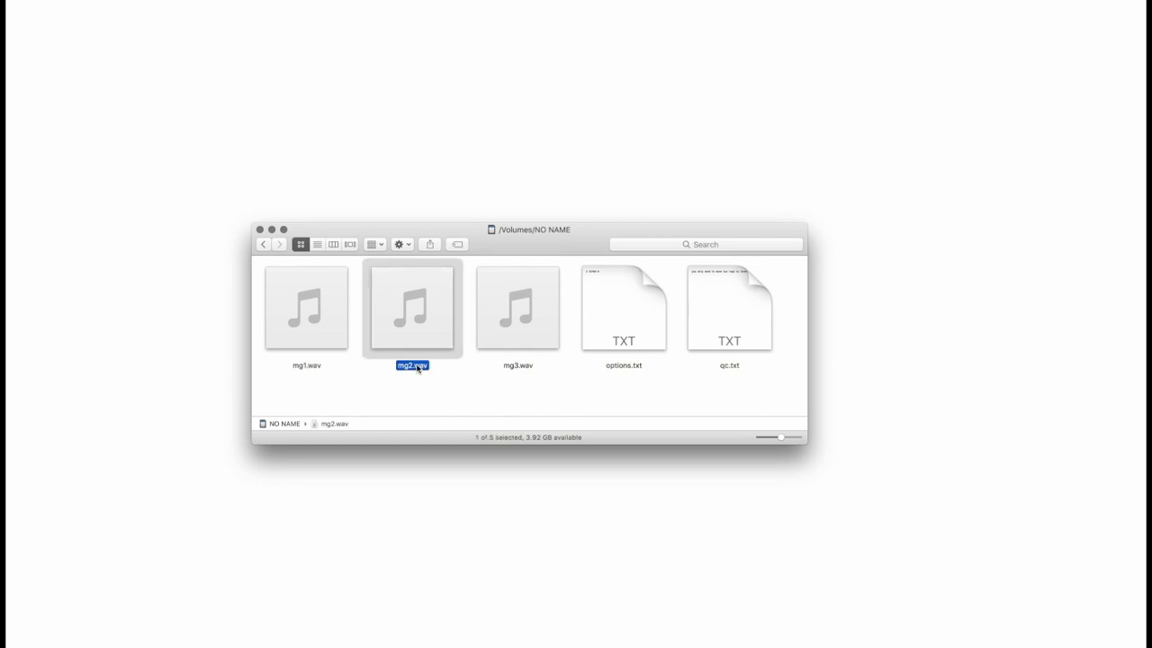
left_click(528, 368)
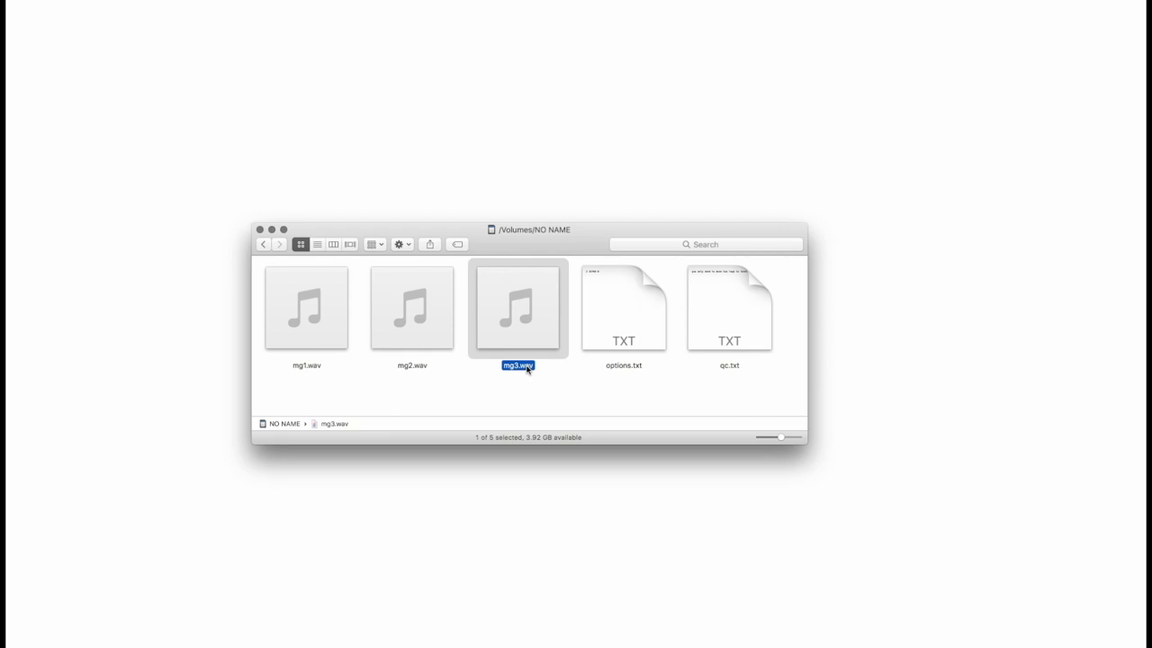